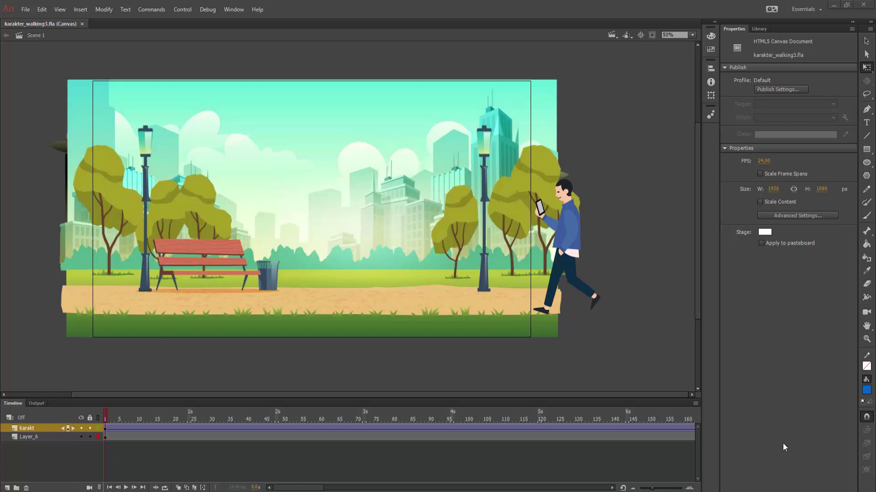
Step: Create a 1920×1080 HTML5 Canvas document, Untitled-3, and view the stage at 50%
click(25, 10)
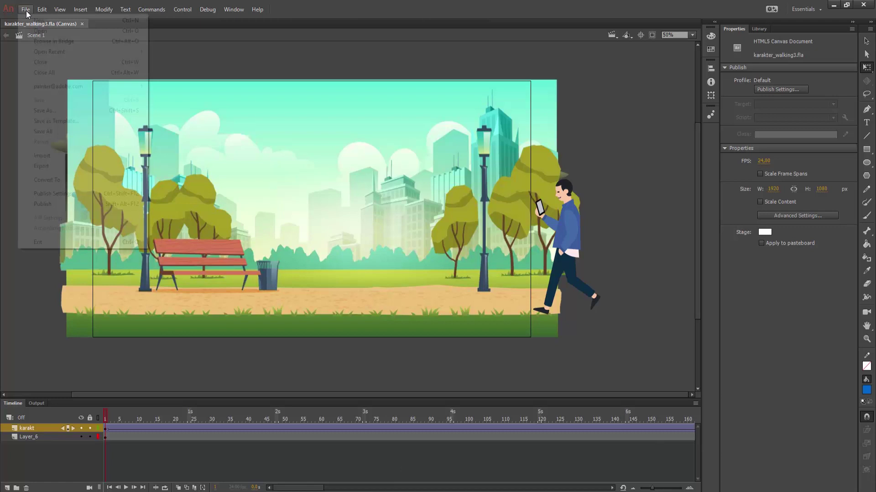
click(31, 20)
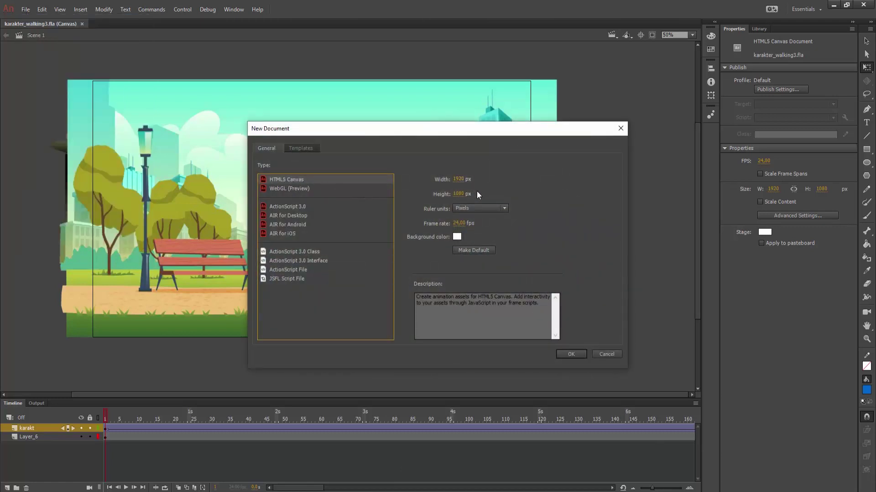
click(572, 354)
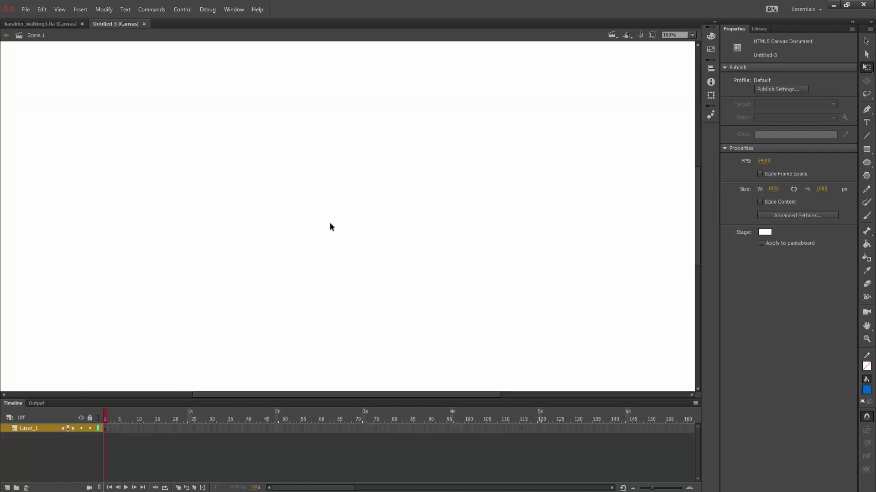
click(691, 35)
click(685, 87)
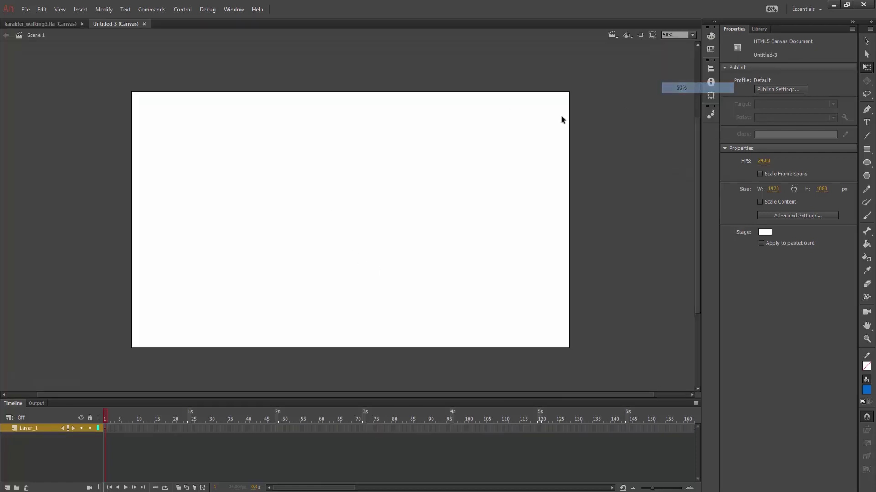
drag(607, 144, 593, 152)
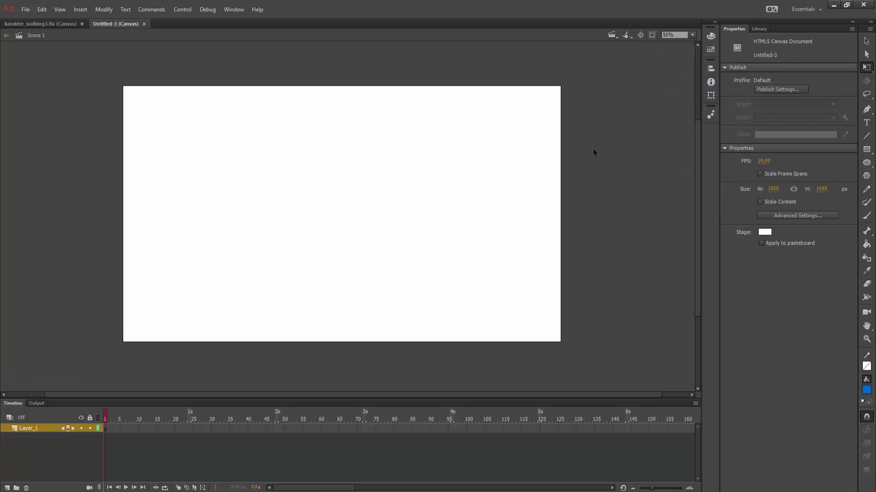
Step: Import 16617.ai to the stage with all its layers as Animate layers
click(23, 12)
mouse_move(42, 156)
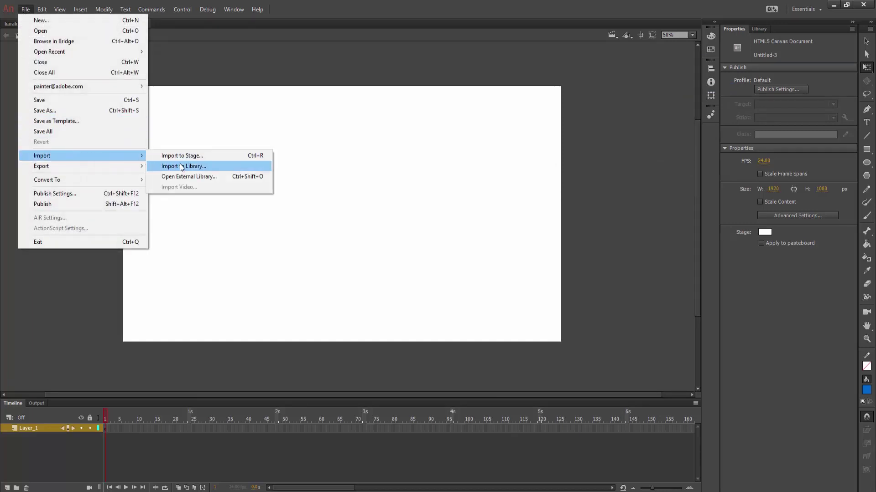
click(197, 156)
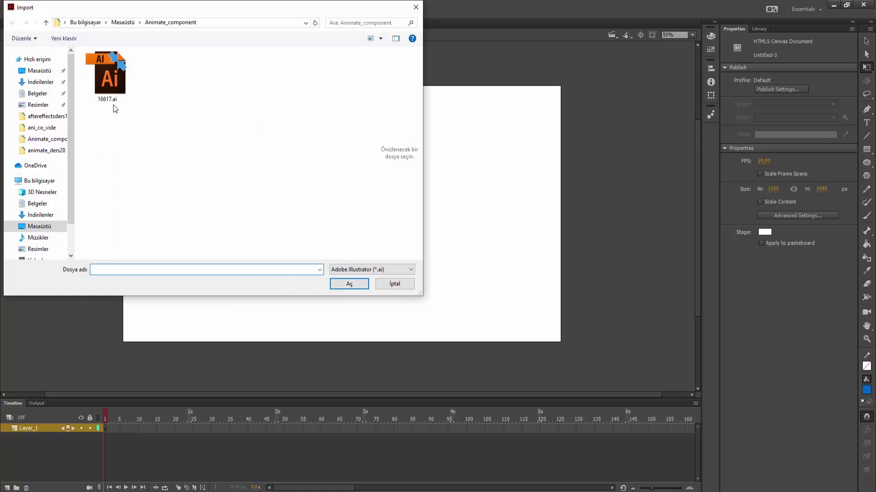
click(110, 96)
click(350, 283)
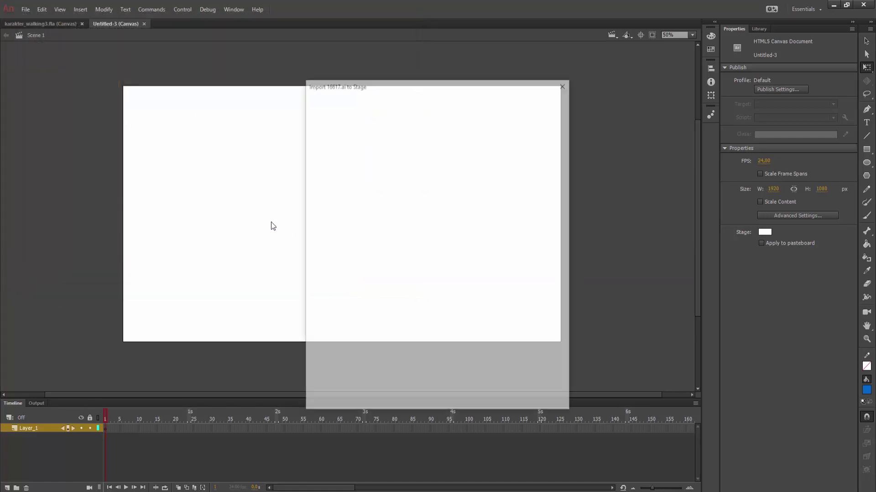
click(316, 130)
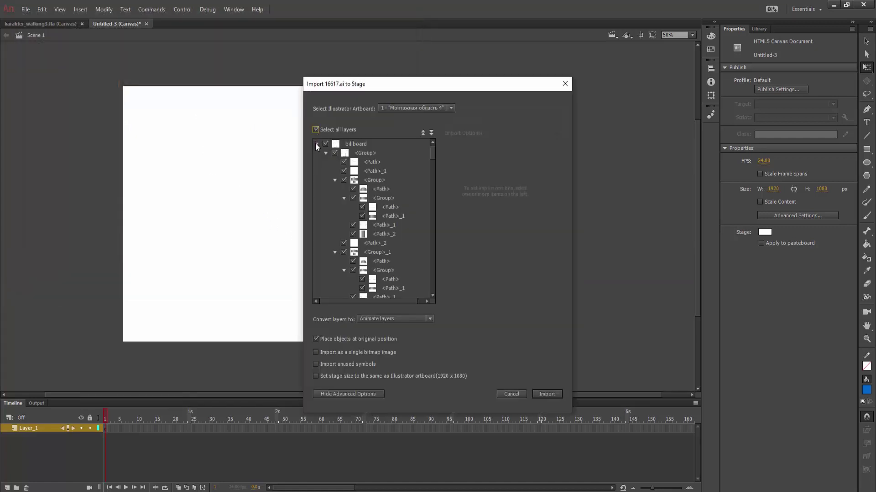
click(316, 144)
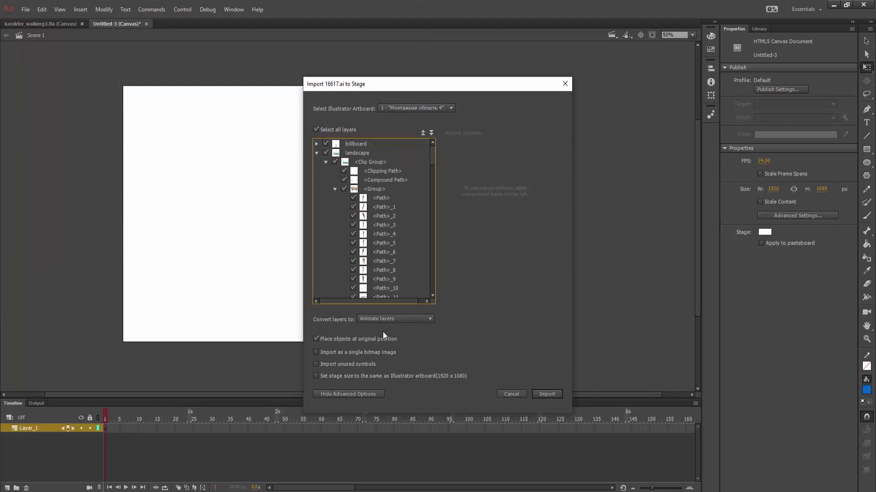
click(550, 396)
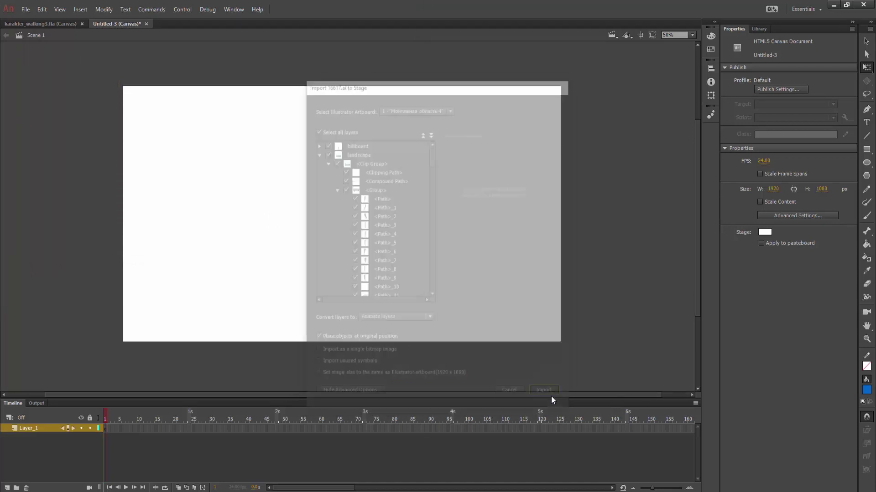
click(17, 405)
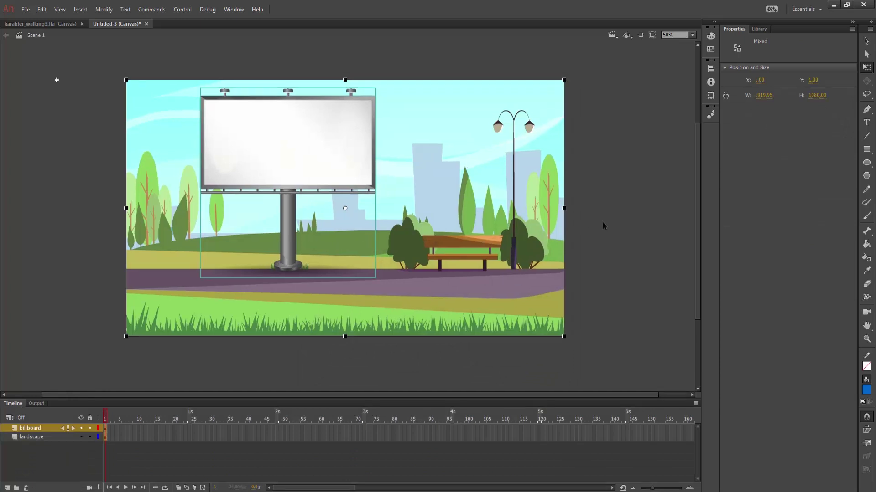
click(31, 438)
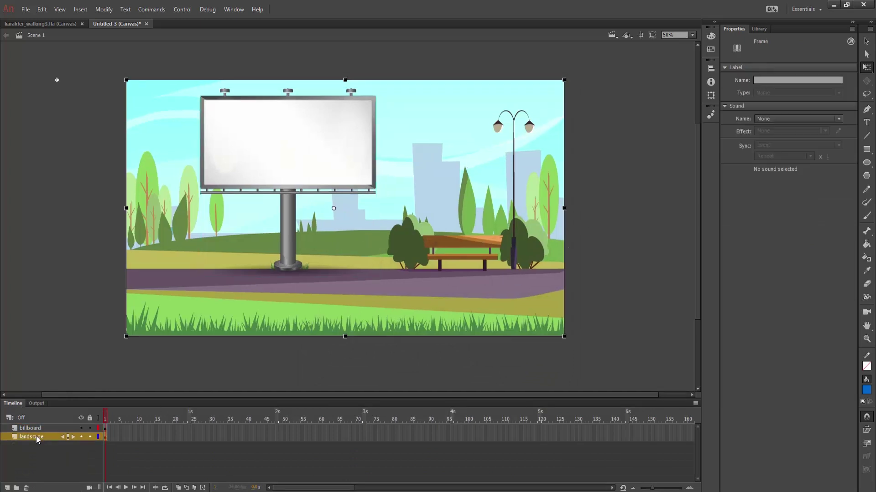
click(82, 436)
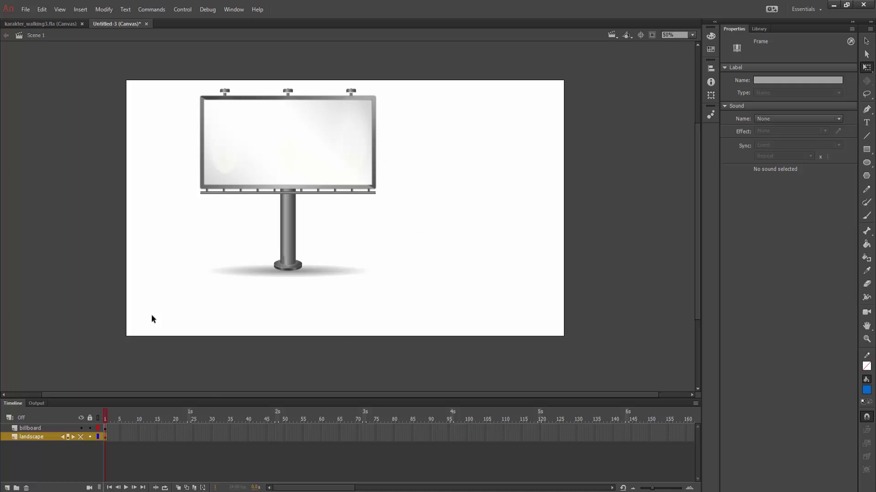
click(80, 436)
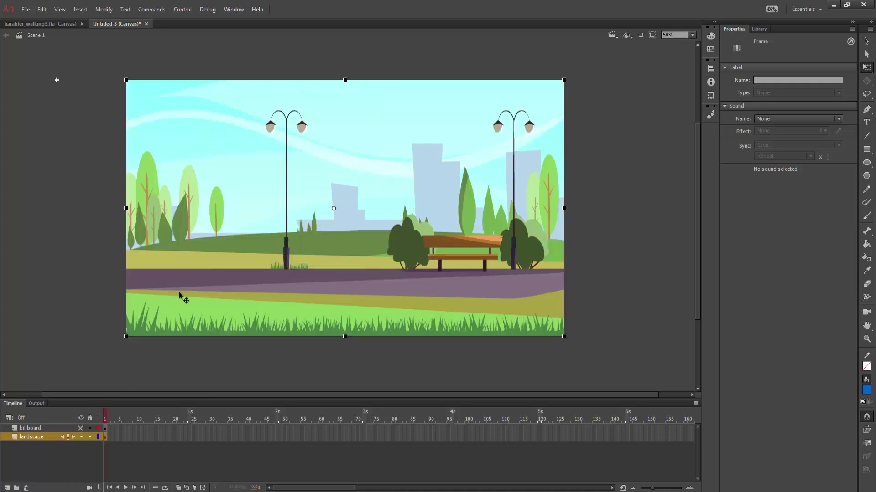
click(83, 429)
click(82, 438)
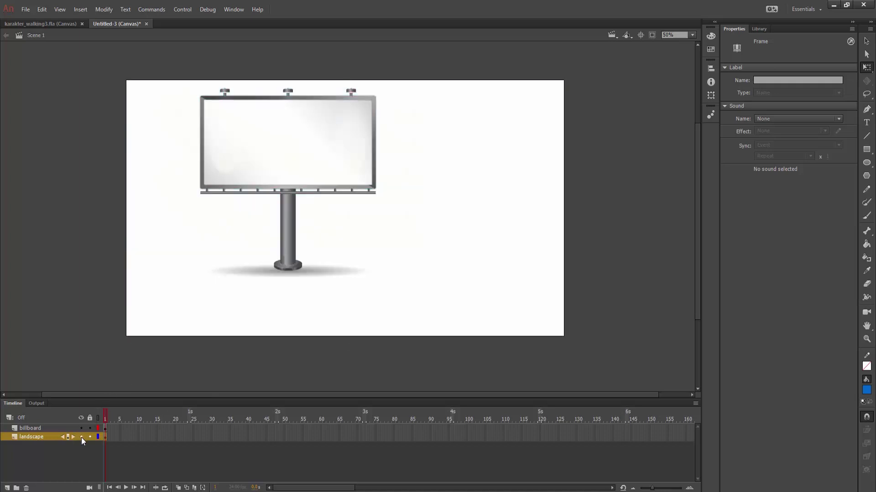
click(65, 260)
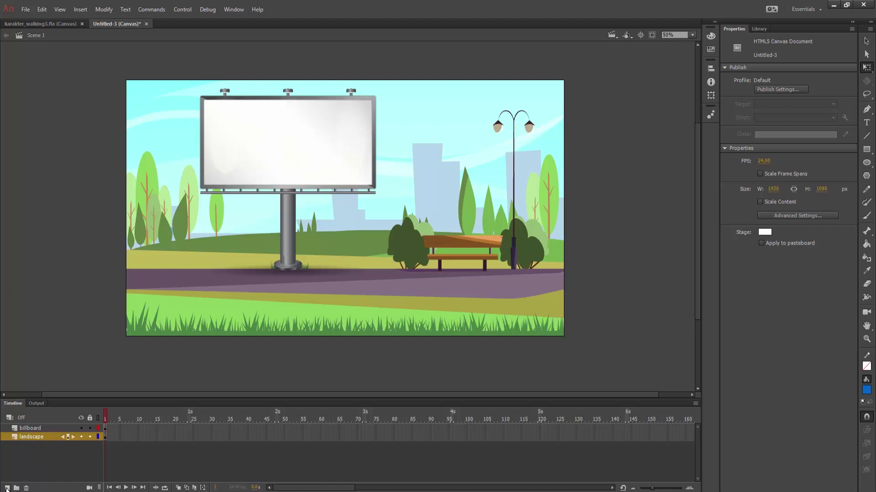
Step: Add a character layer and move it above the billboard layer
click(6, 488)
click(30, 440)
text(character)
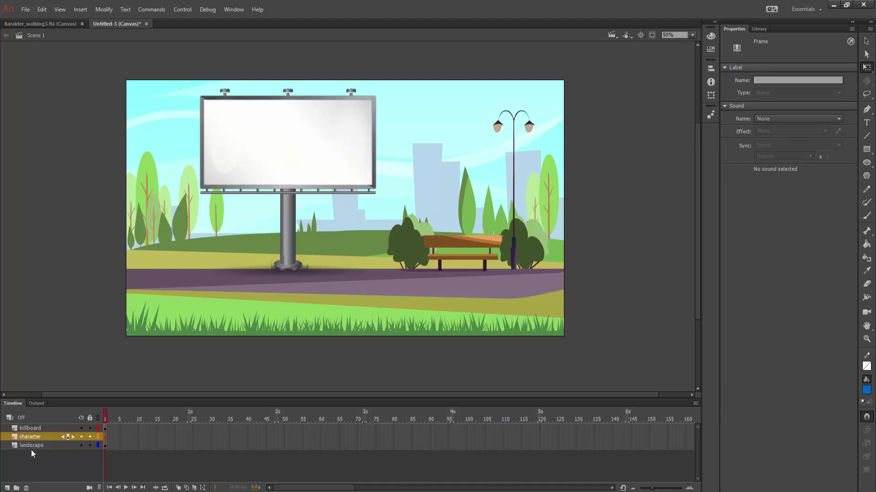
click(25, 437)
drag(30, 436, 31, 429)
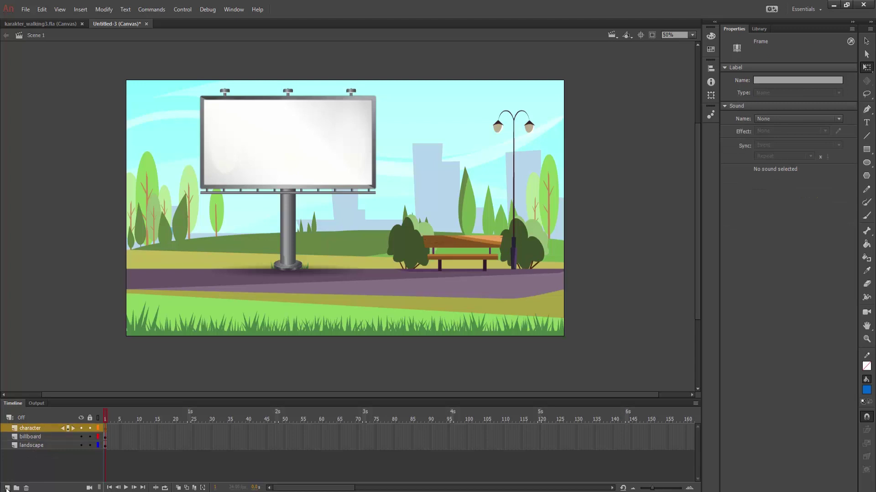
Step: Add a new top layer named 'video'
click(6, 488)
double_click(26, 429)
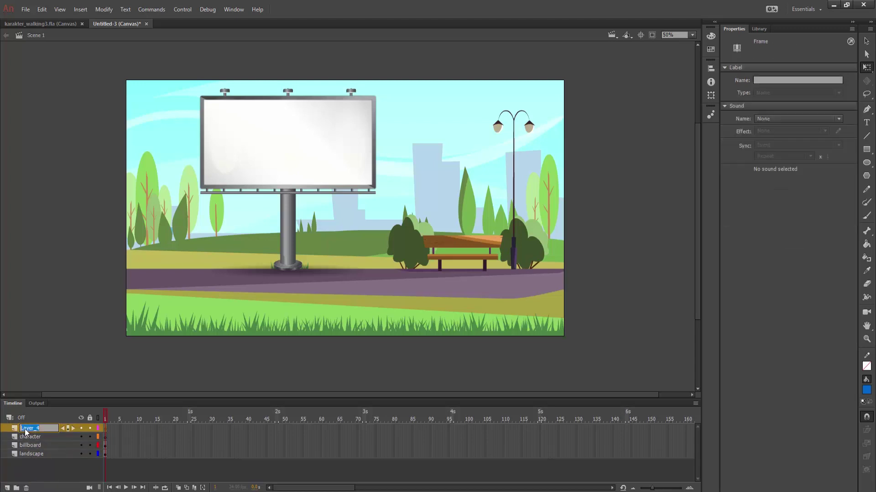
text(video)
key(Return)
click(104, 436)
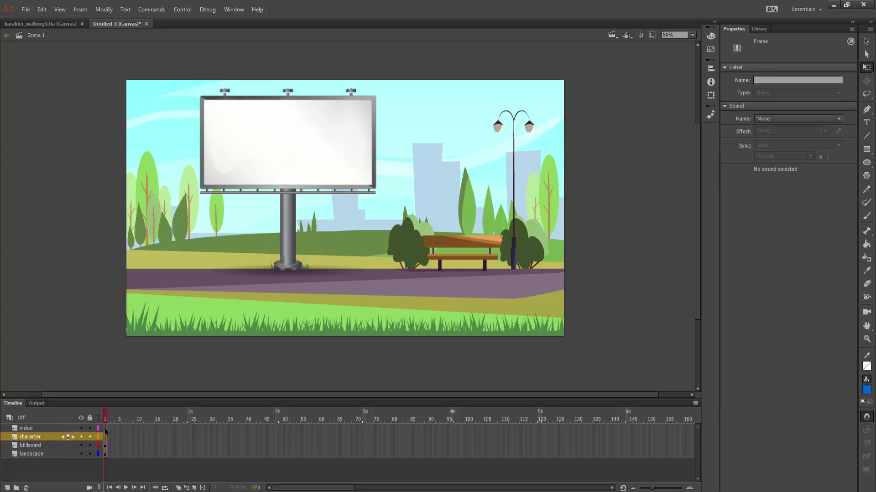
click(54, 194)
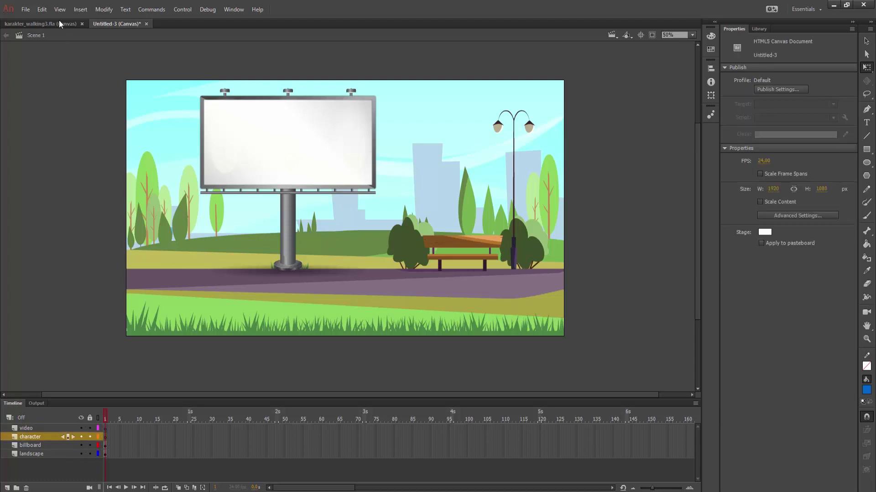
Step: Copy the karakter symbol from karakter_walking3.fla's library
click(31, 26)
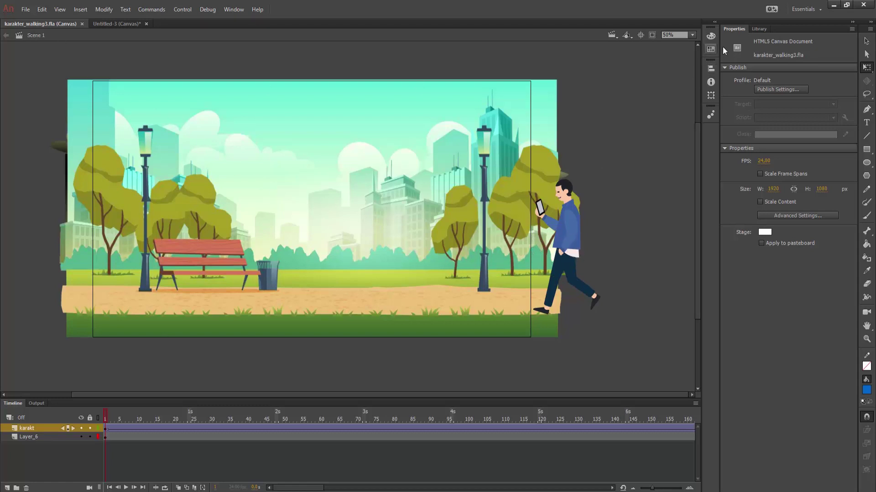
click(756, 33)
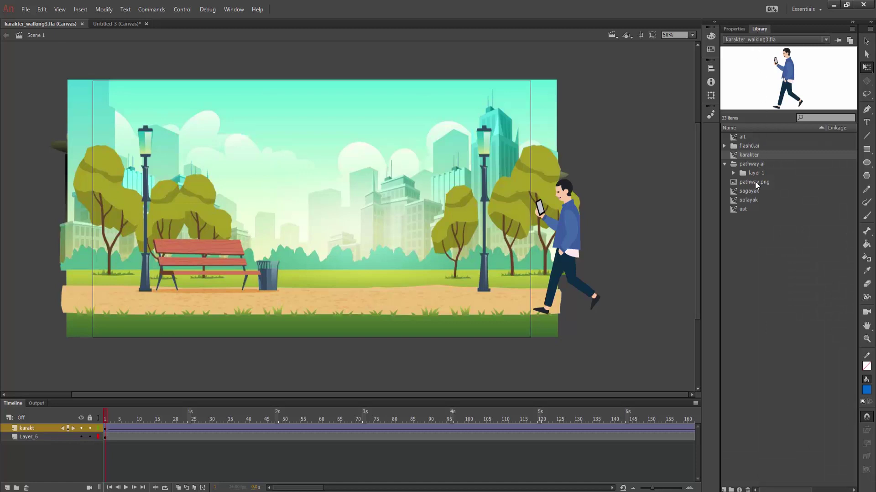
right_click(747, 155)
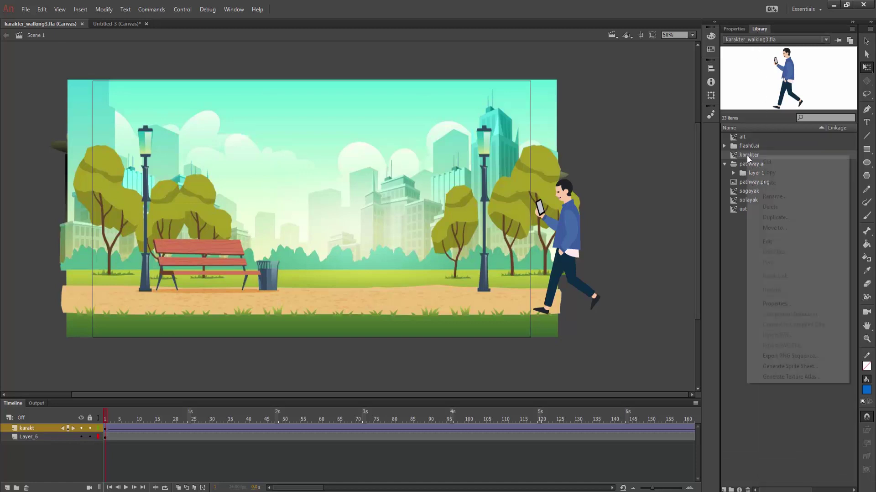
click(767, 173)
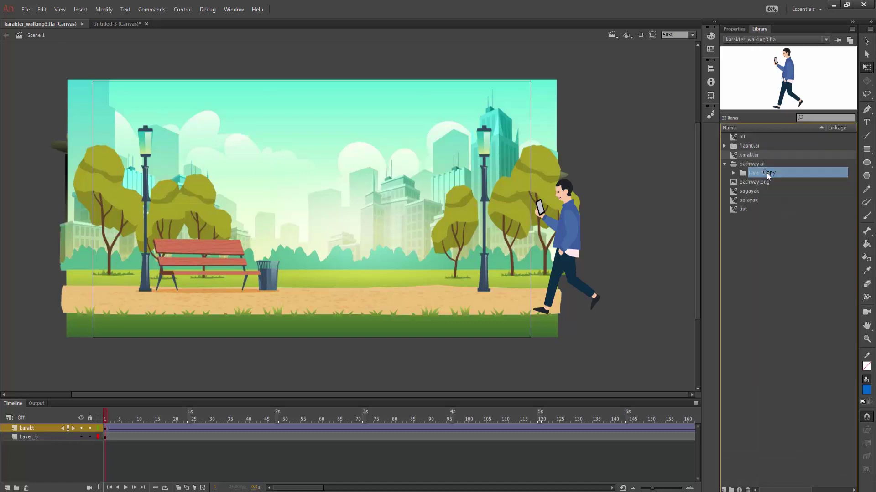
Step: Paste the copied karakter symbols into Untitled-3's library
click(113, 24)
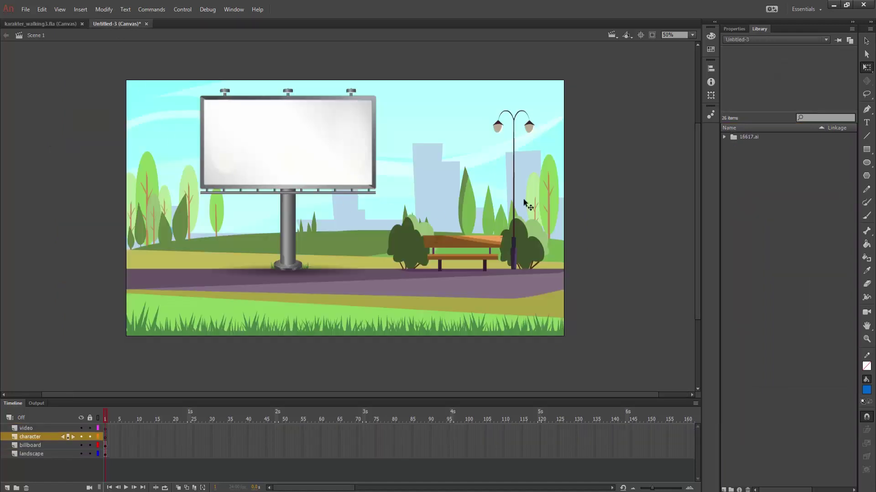
right_click(760, 187)
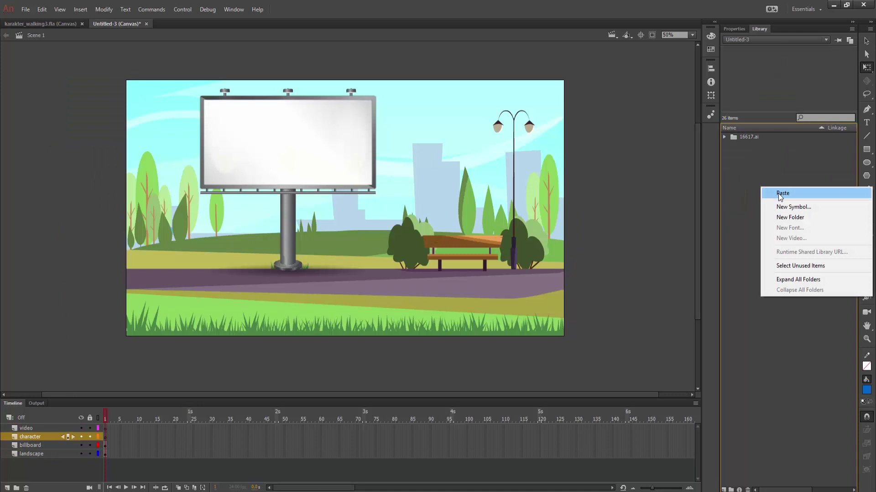
click(782, 197)
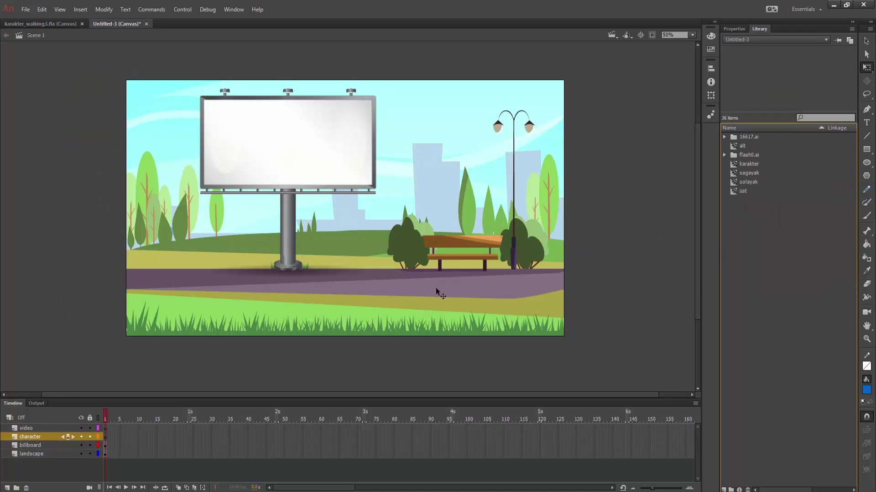
Step: Place the karakter symbol just right of the stage and scale it smaller
click(106, 440)
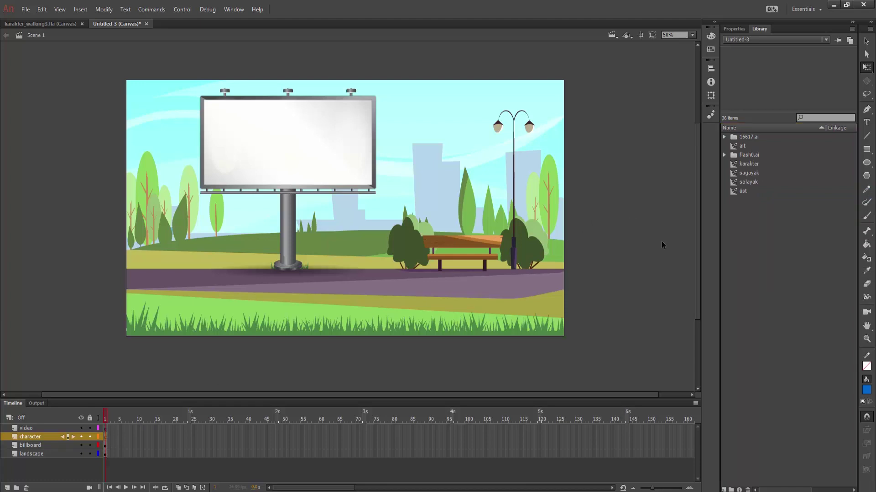
click(746, 166)
click(748, 180)
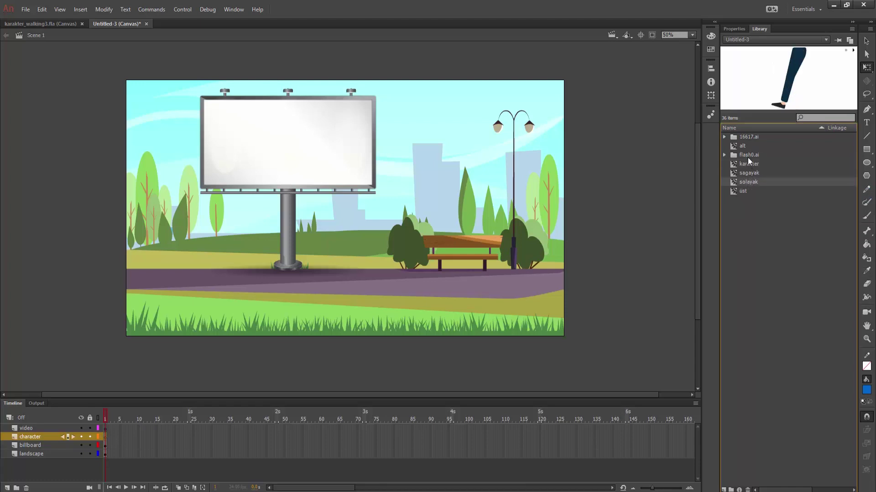
click(748, 157)
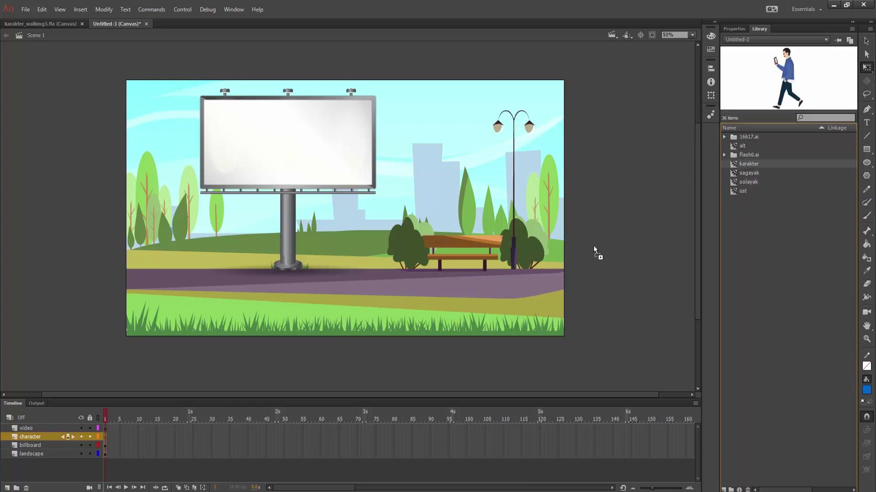
drag(594, 249, 556, 222)
mouse_move(582, 184)
mouse_down()
mouse_move(577, 192)
mouse_move(601, 226)
mouse_up()
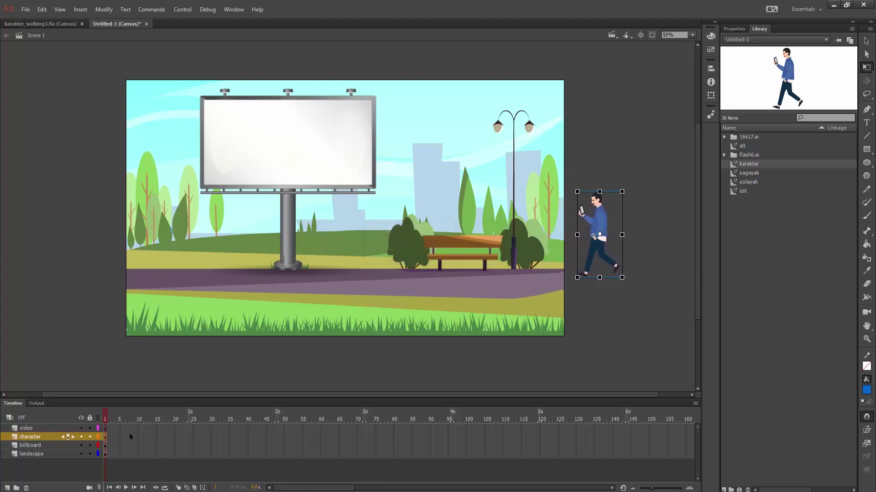
click(48, 429)
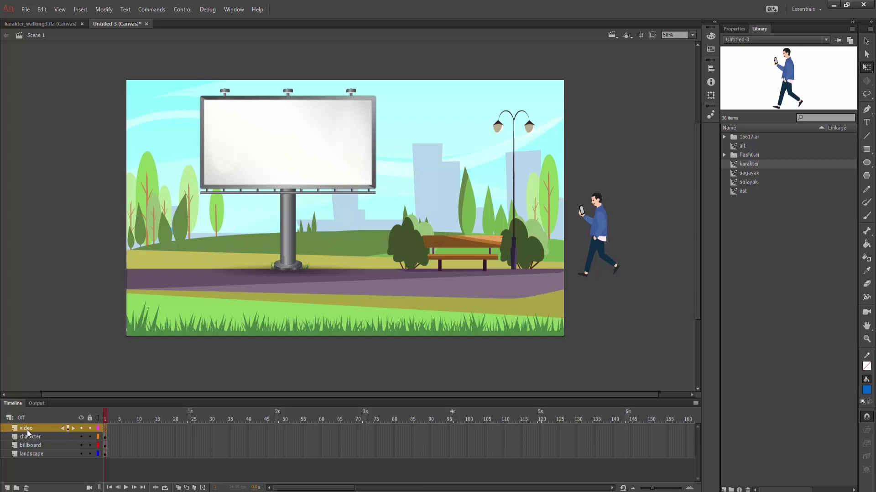
Step: Show the Components panel and move it nearer the stage
click(228, 12)
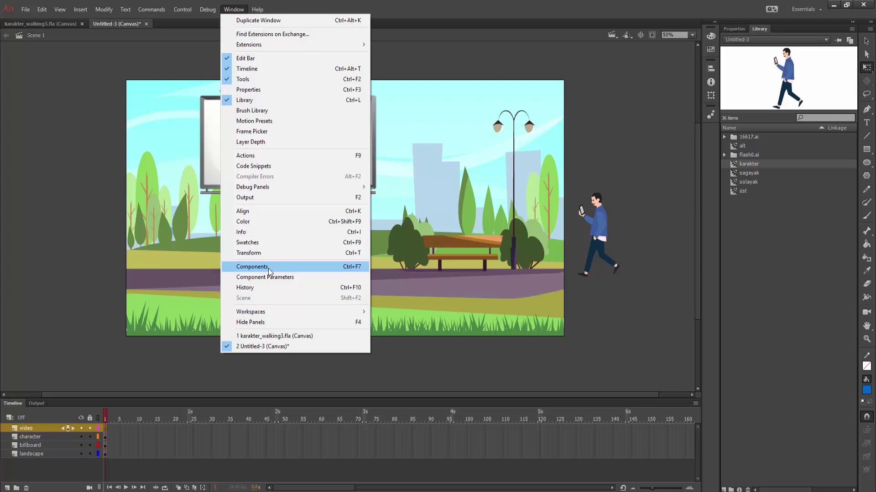
click(268, 268)
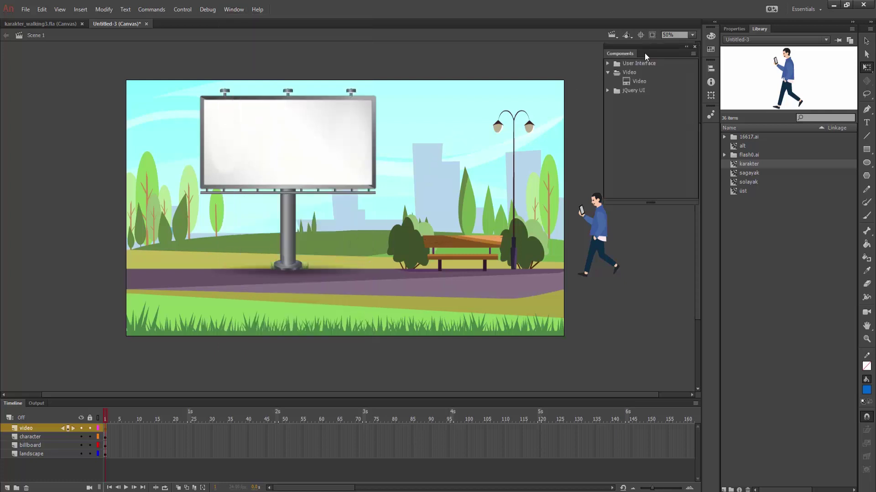
drag(644, 53, 615, 64)
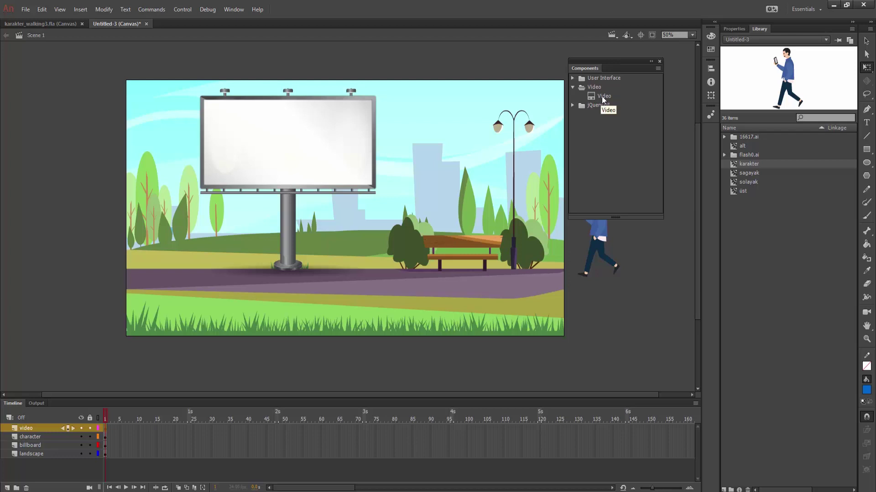
Step: Place a Video component on the billboard and resize it to cover the screen
click(574, 88)
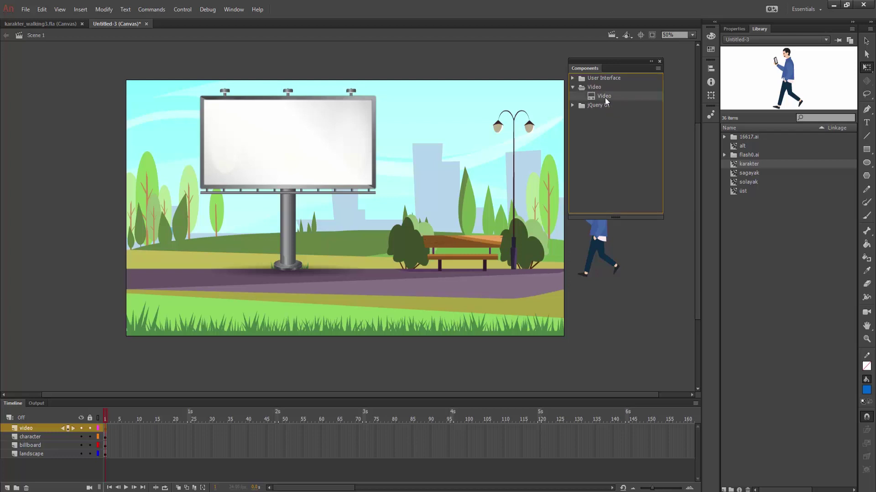
mouse_move(605, 98)
mouse_down()
mouse_move(304, 156)
mouse_move(240, 141)
mouse_move(272, 142)
mouse_up()
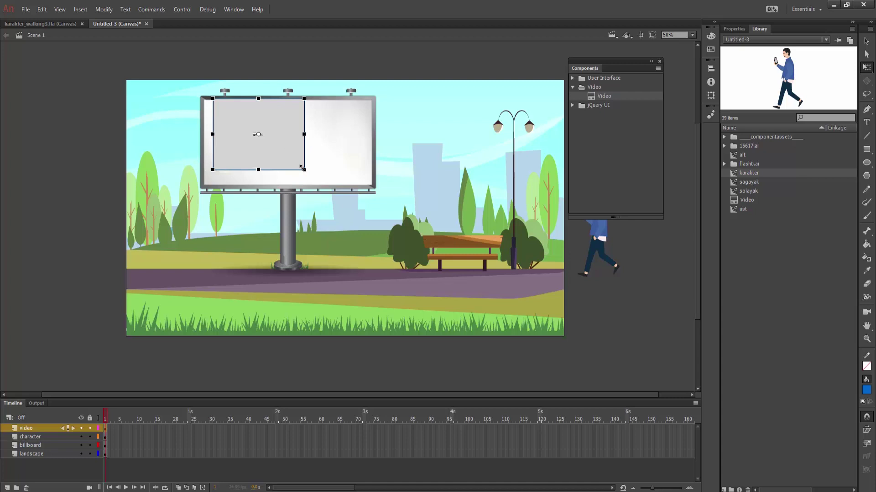
drag(301, 167, 332, 170)
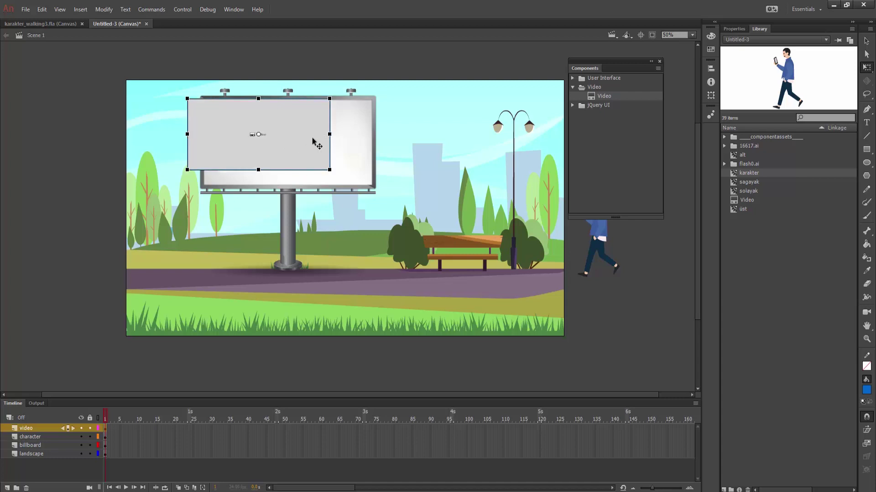
drag(313, 141, 329, 142)
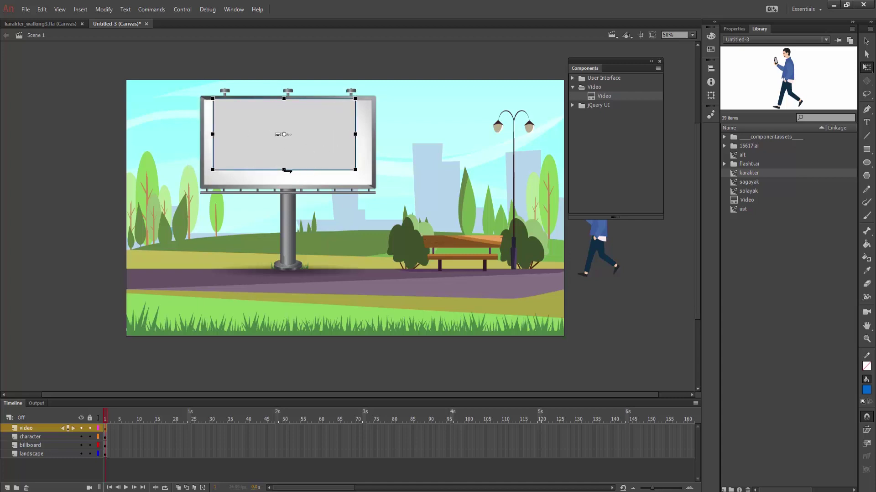
drag(284, 169, 285, 183)
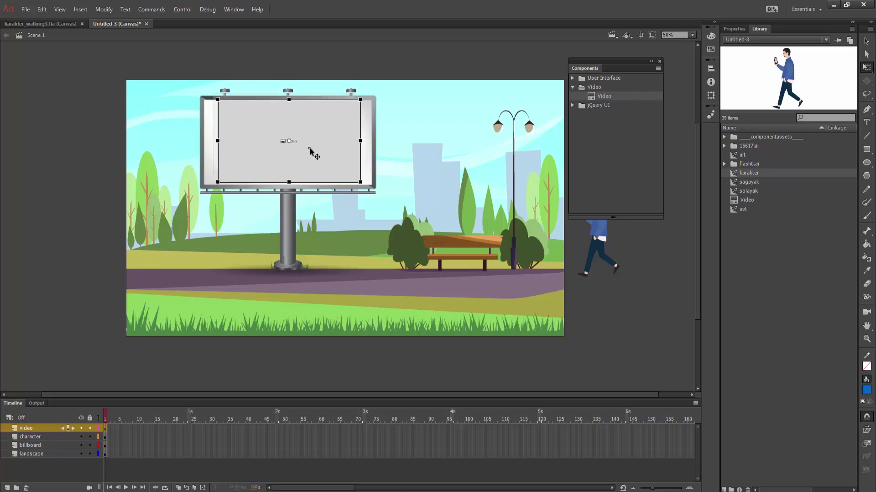
drag(305, 151, 311, 154)
click(344, 63)
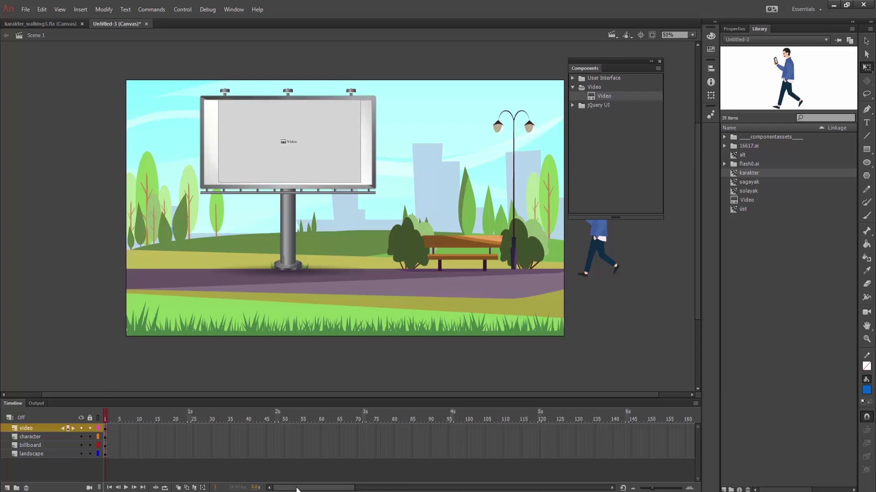
mouse_move(280, 488)
mouse_down()
mouse_move(410, 490)
mouse_move(437, 471)
mouse_up()
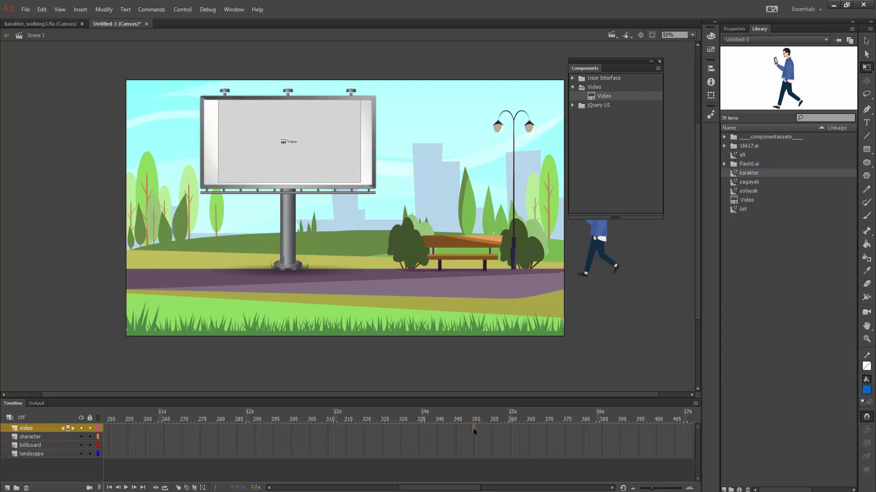
Step: Insert frames so all four layers extend to frame 350
click(474, 455)
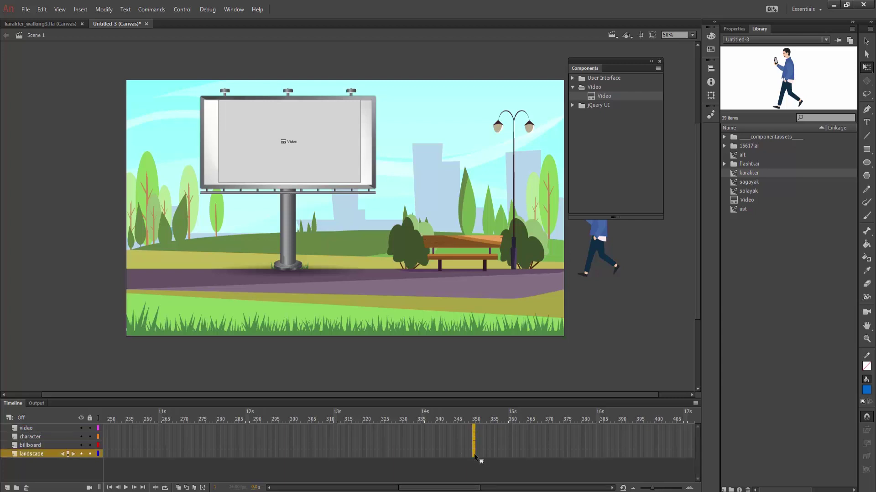
right_click(474, 455)
click(500, 234)
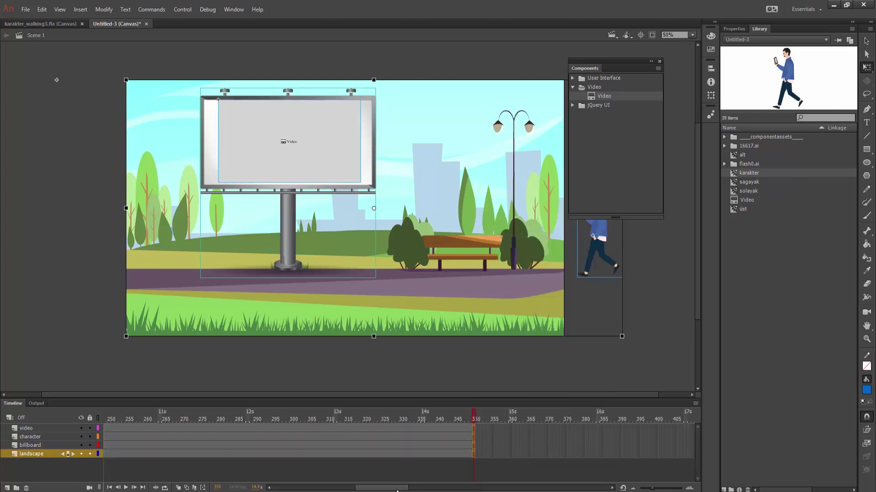
drag(446, 488, 284, 489)
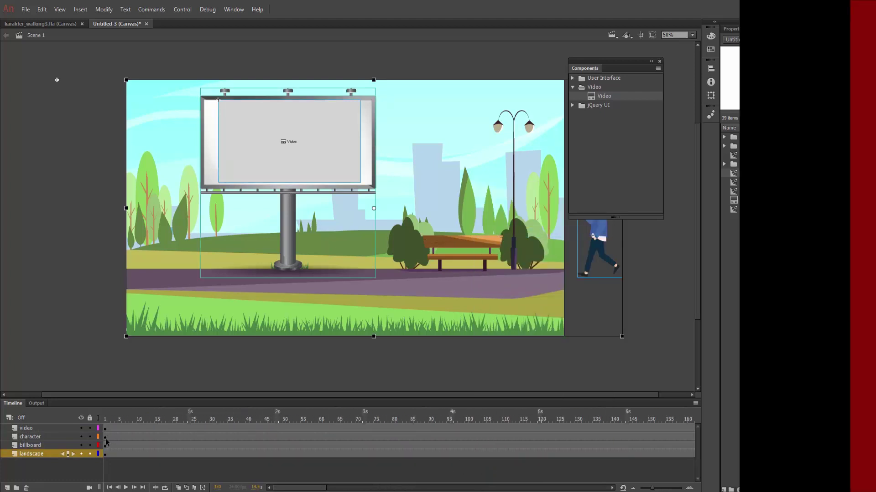
click(107, 438)
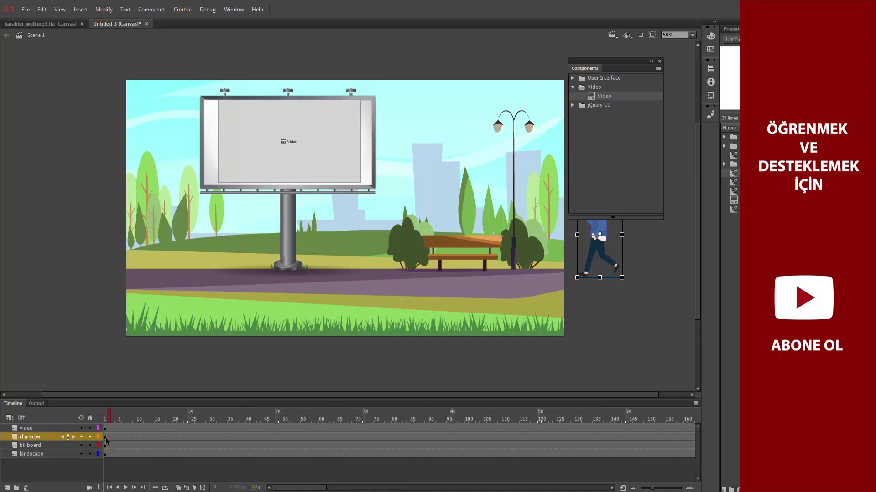
drag(279, 489, 374, 491)
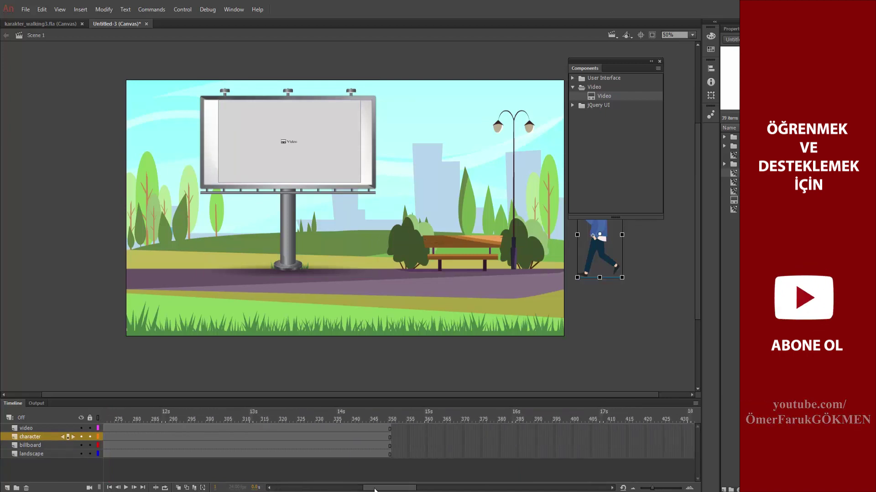
Step: Add a keyframe at frame 350 with the character moved to the stage's left edge
click(390, 441)
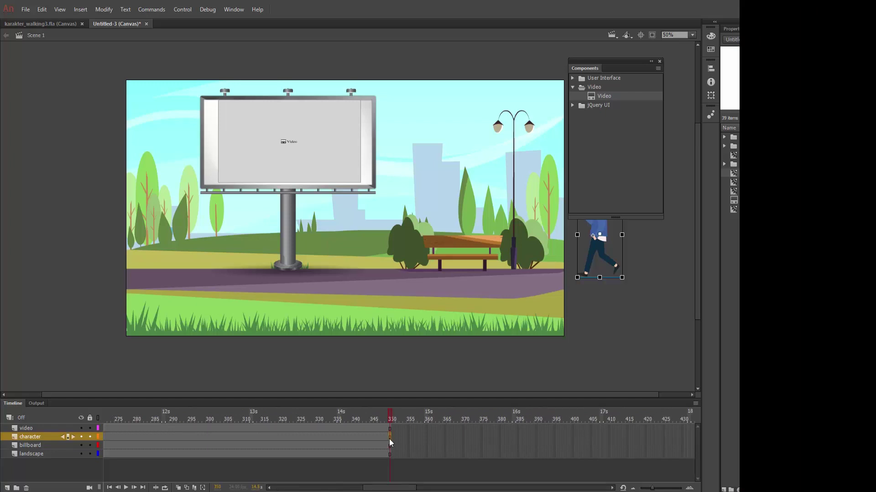
right_click(390, 441)
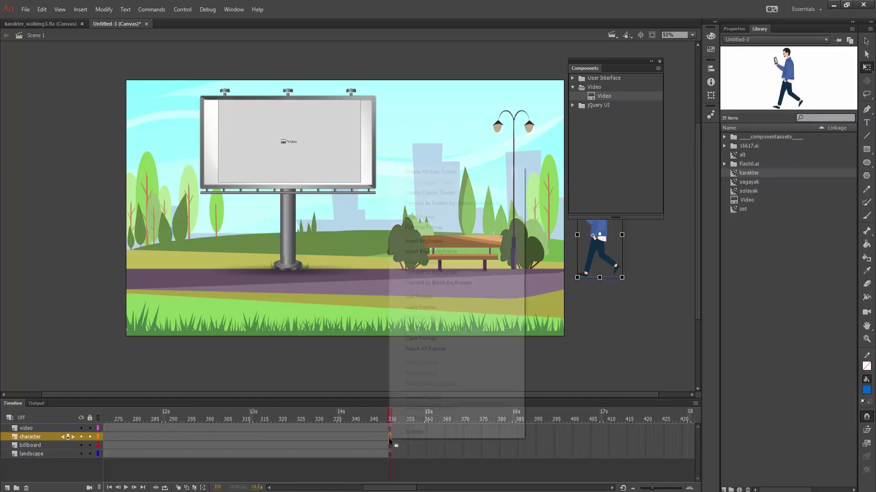
click(430, 241)
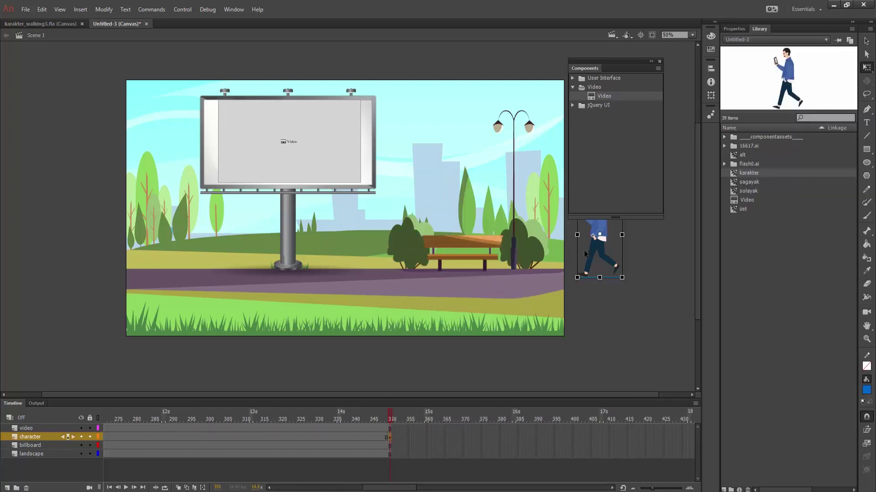
mouse_move(596, 253)
mouse_down()
mouse_move(142, 254)
mouse_move(133, 272)
mouse_move(159, 273)
mouse_move(94, 276)
mouse_up()
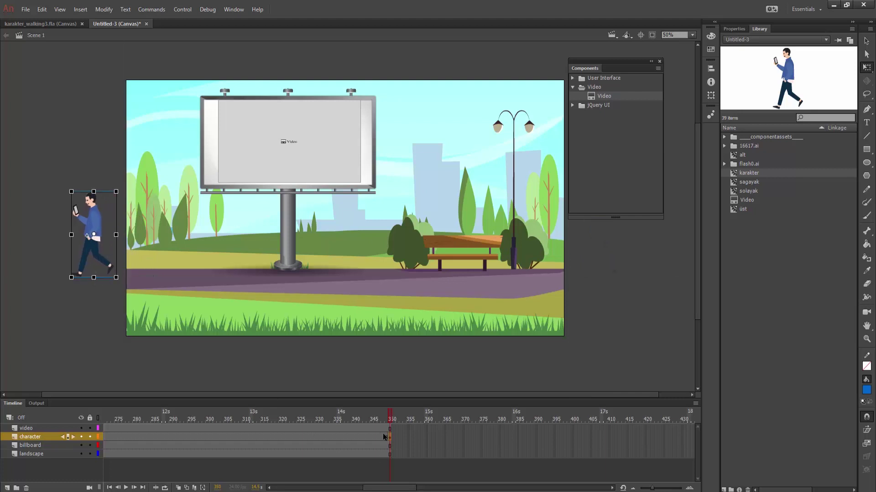
Step: Create a classic tween between the character's keyframes and scrub to preview the walk
drag(389, 419, 266, 419)
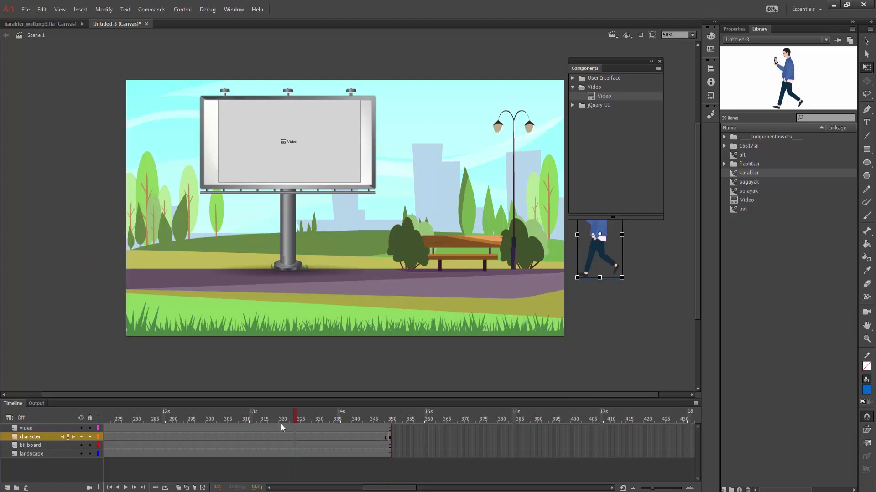
click(217, 437)
drag(376, 488, 364, 489)
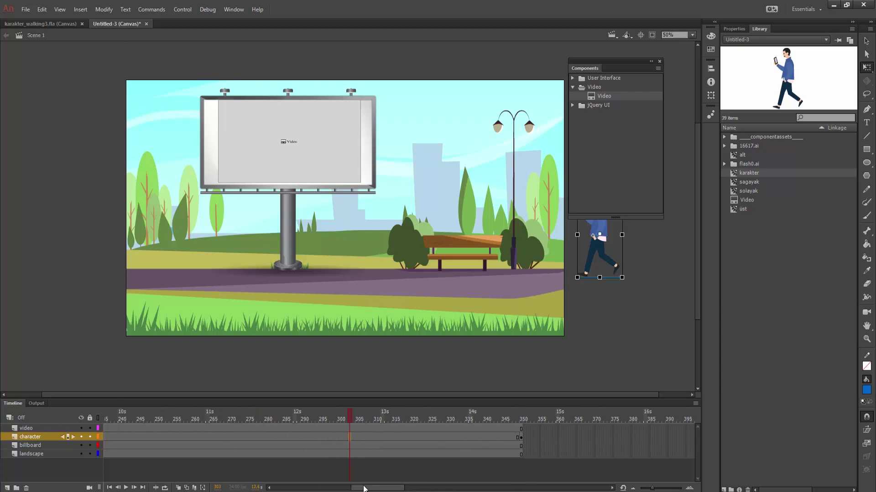
right_click(281, 438)
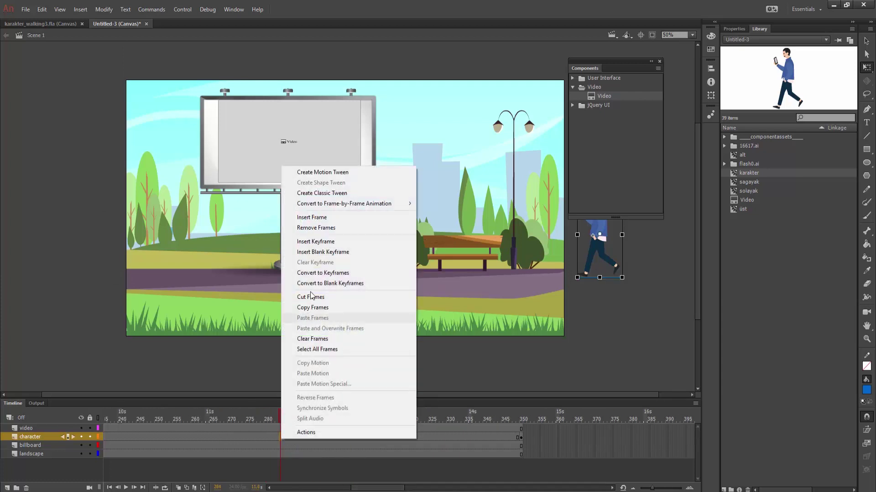
click(323, 193)
drag(280, 417, 133, 422)
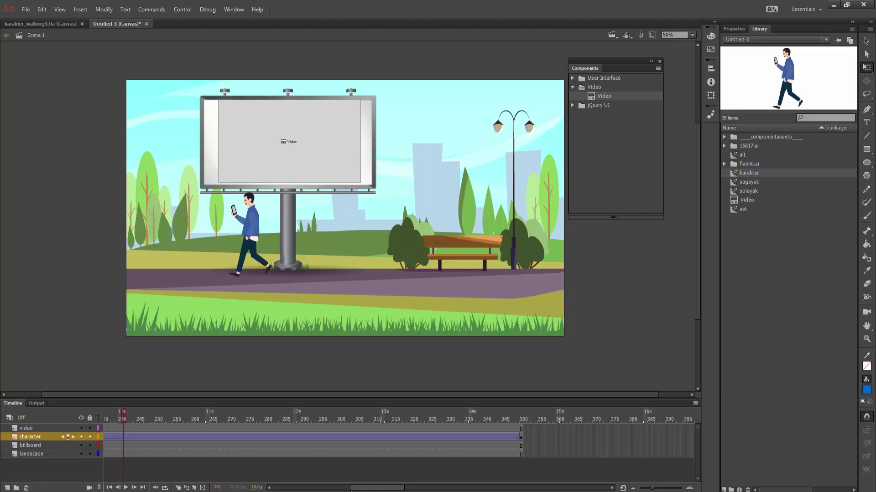
drag(363, 491, 278, 491)
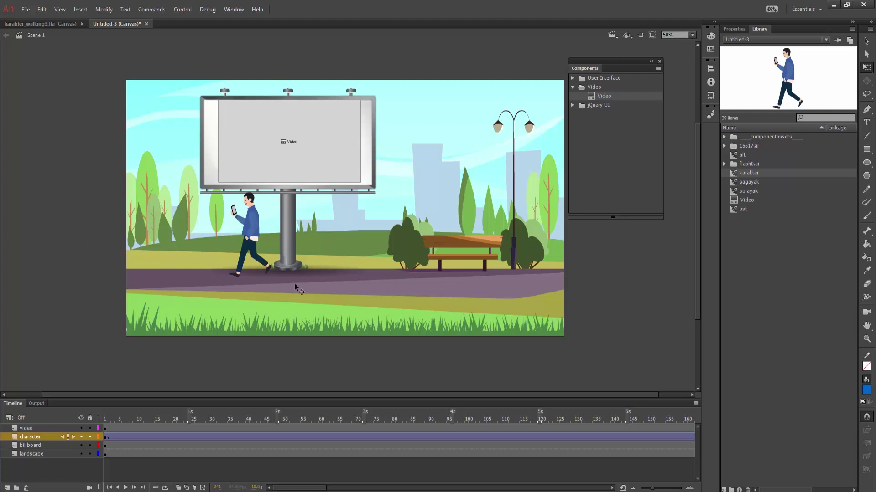
Step: Narrow the billboard so it fits around the video screen
click(373, 165)
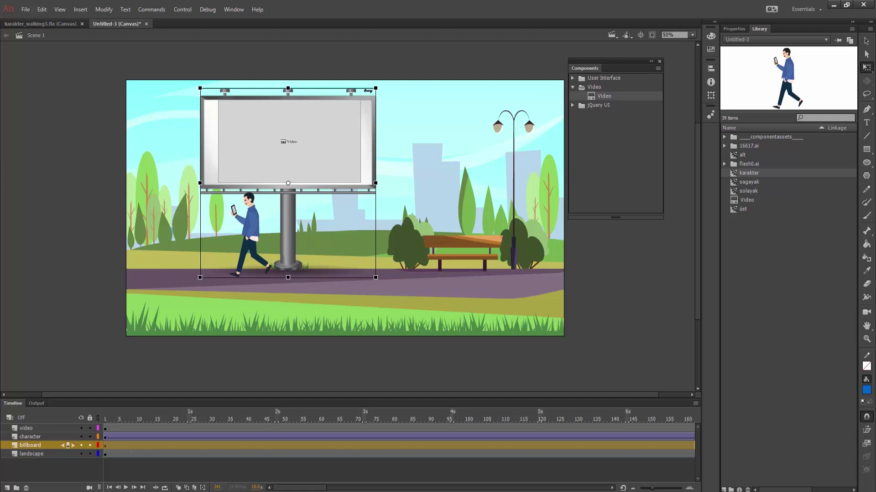
drag(376, 183, 364, 183)
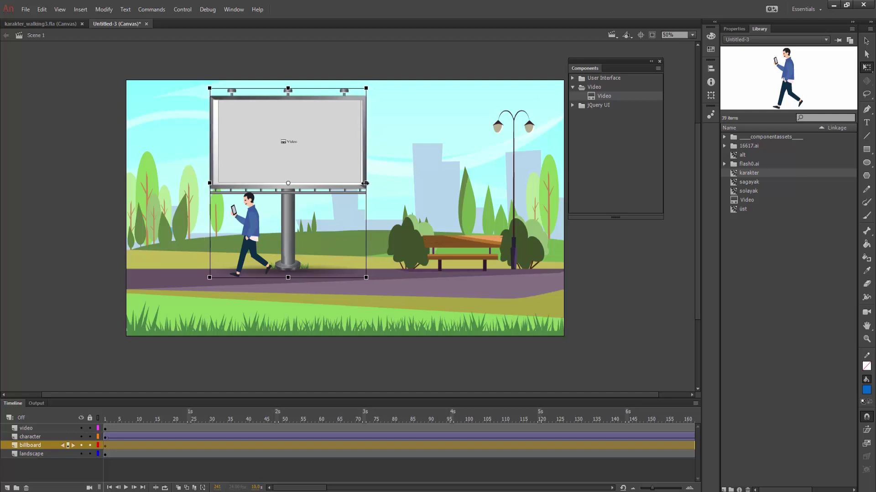
click(337, 173)
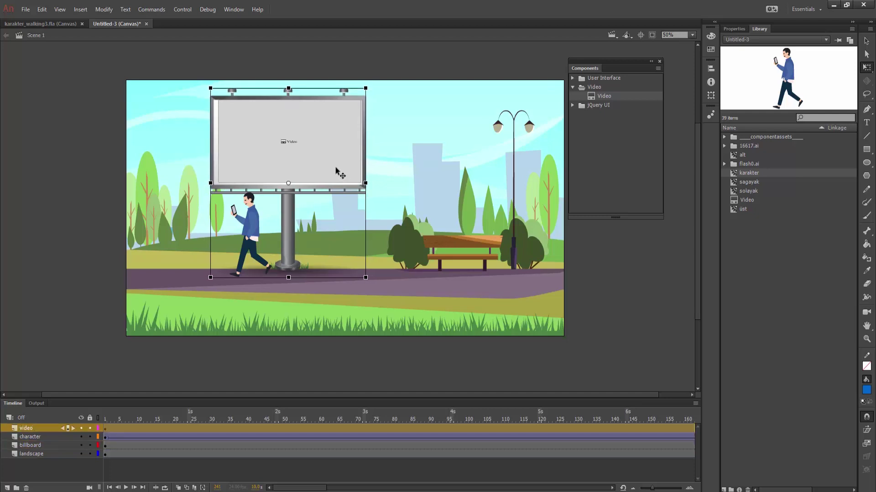
click(288, 218)
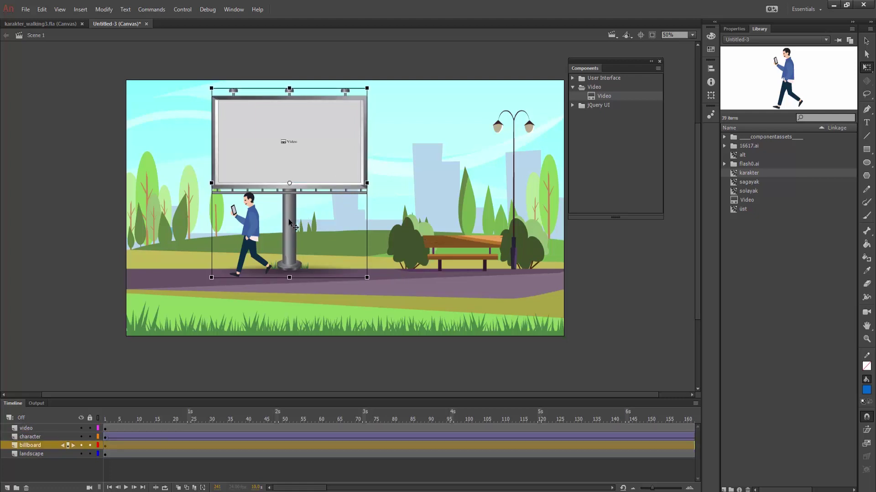
Step: Select the Video component and view its properties, about 648×348 at 392, 88
click(319, 161)
click(614, 266)
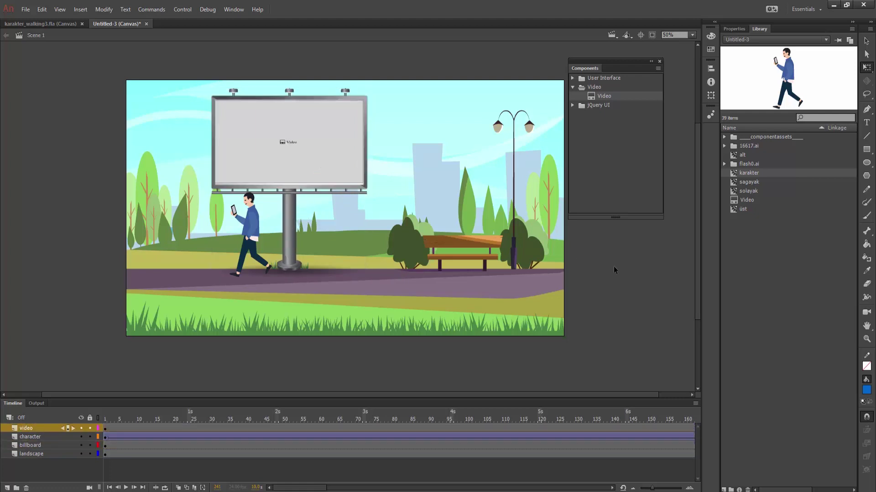
click(235, 136)
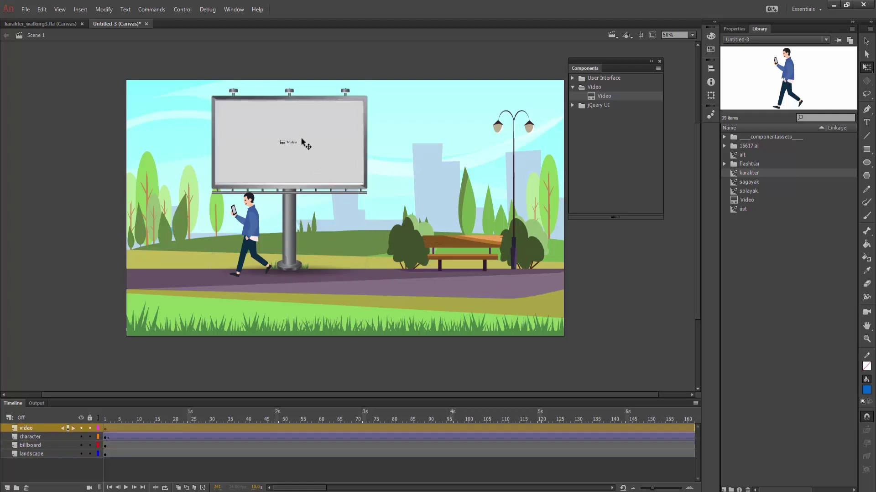
click(731, 29)
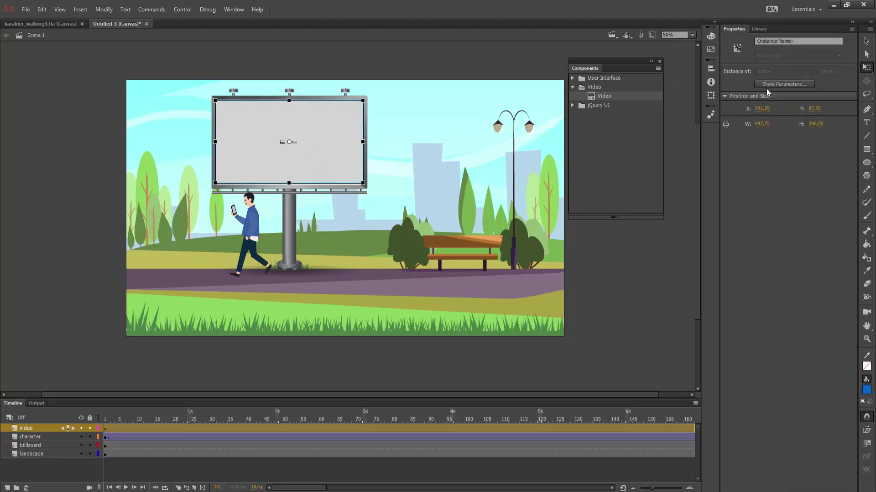
Step: Set video.mp4 as the source in the video component's parameters
click(790, 84)
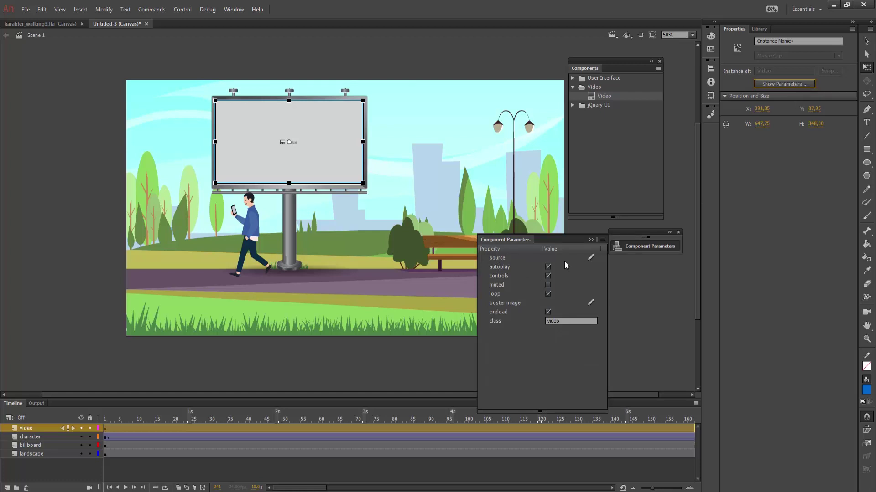
click(591, 259)
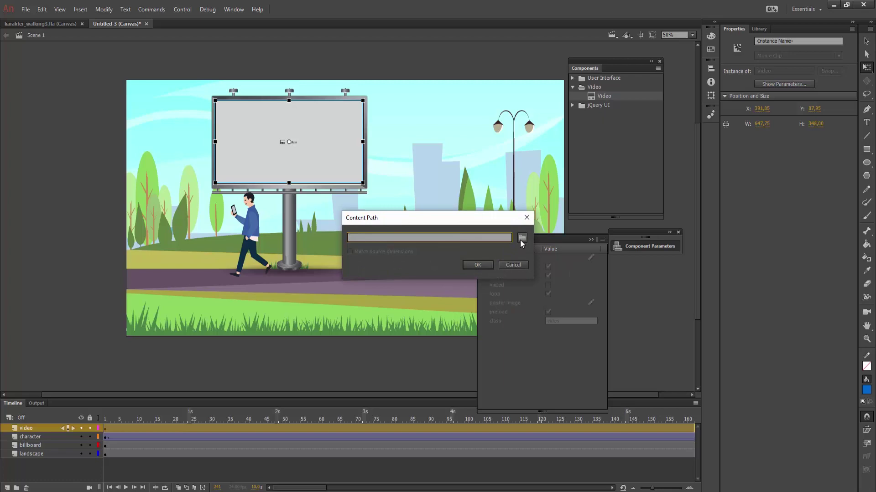
click(522, 238)
click(117, 74)
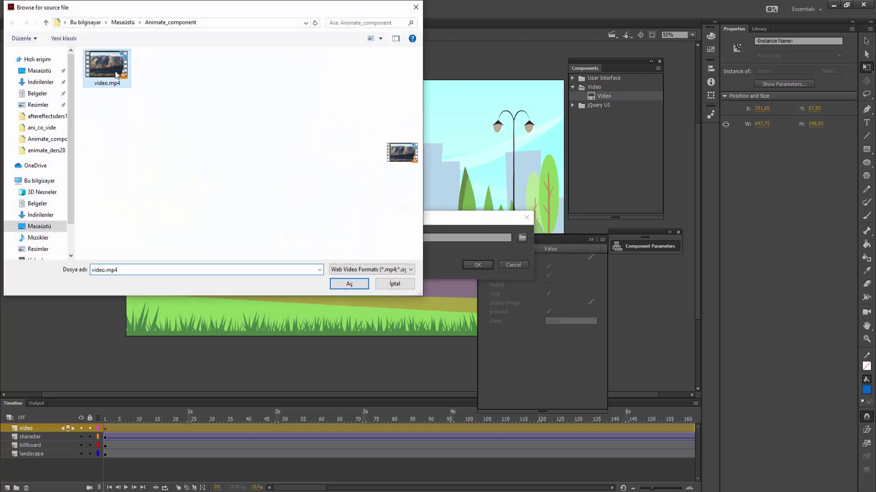
click(348, 284)
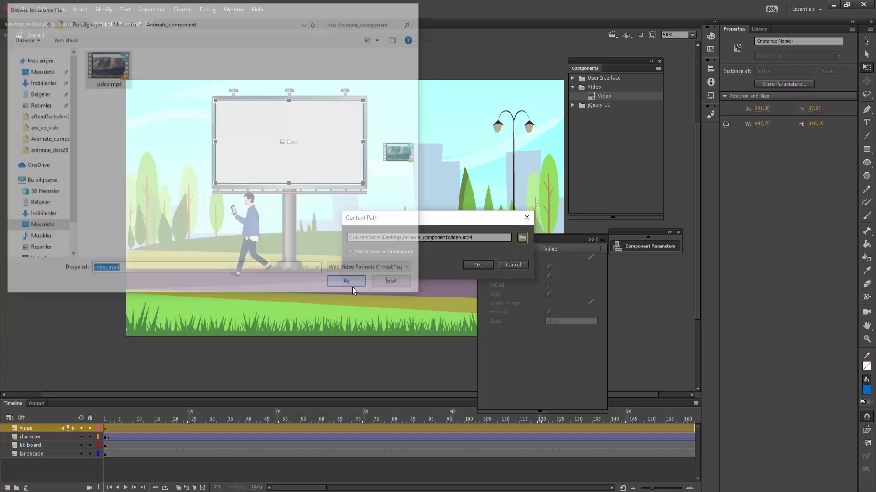
click(477, 265)
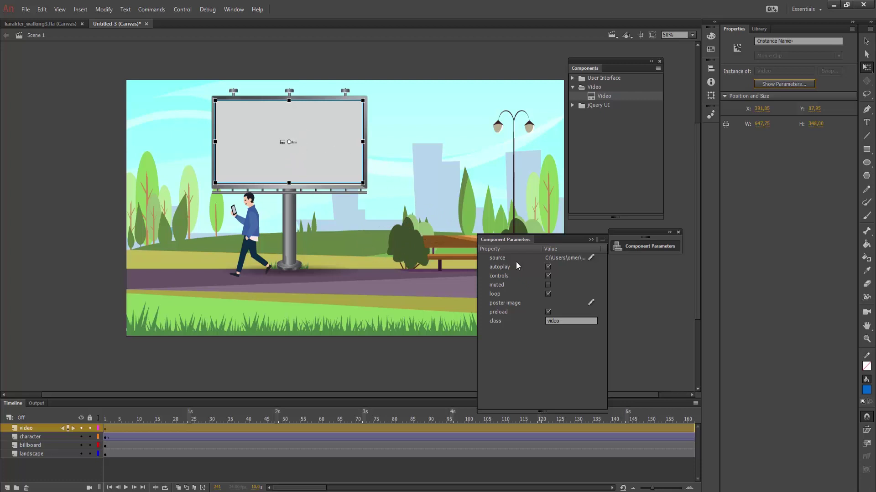
Step: Tick the billboard video component's muted parameter, then deselect the component
click(547, 283)
click(638, 310)
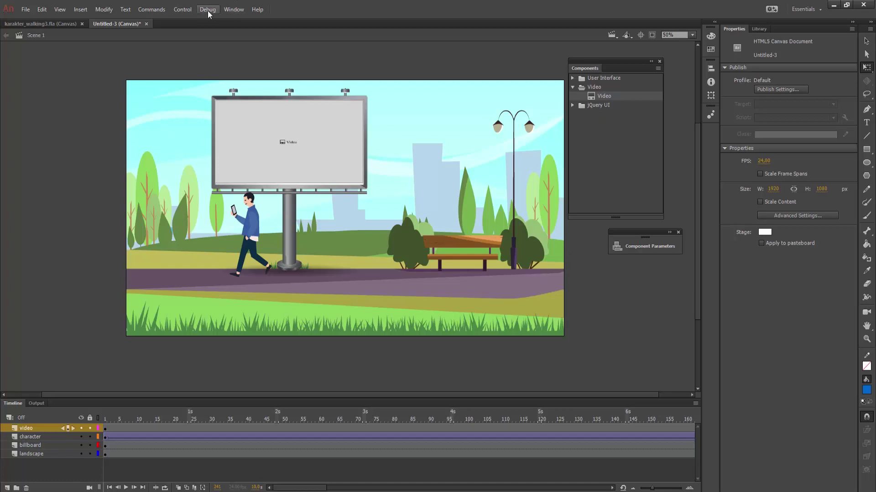
Step: Start a Control > Test run of the park scene in Chrome
click(183, 10)
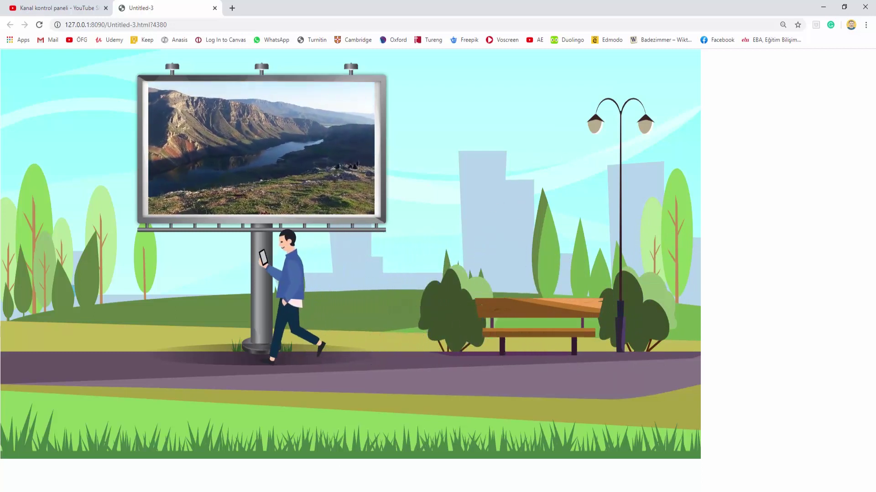
Step: Enable Center stage, Make responsive and Scale to fill visible area with Stretch to fit in Publish Settings
click(279, 458)
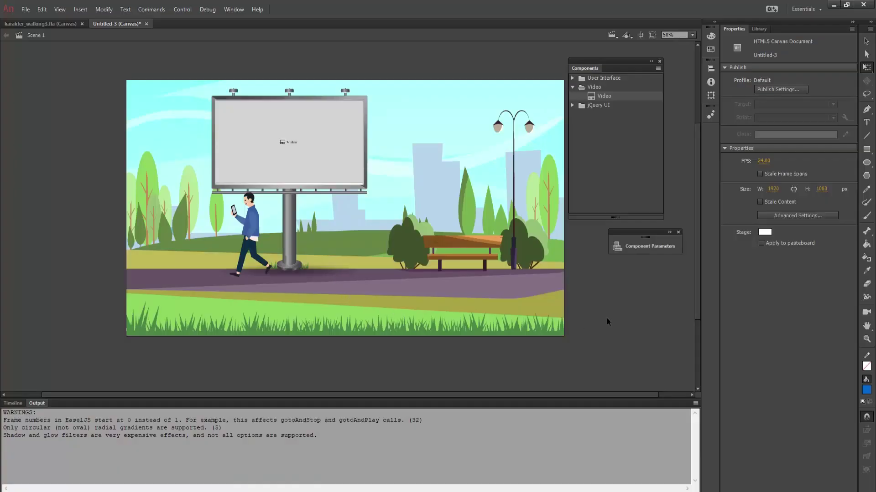
click(769, 88)
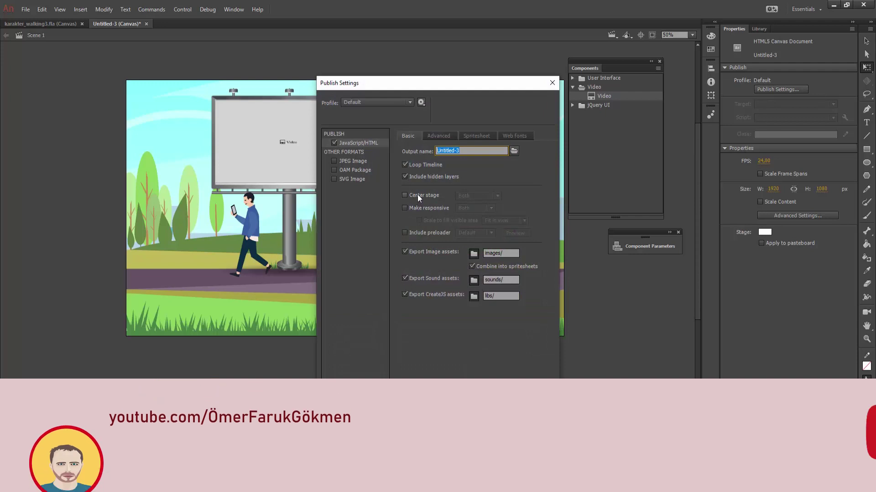
click(417, 194)
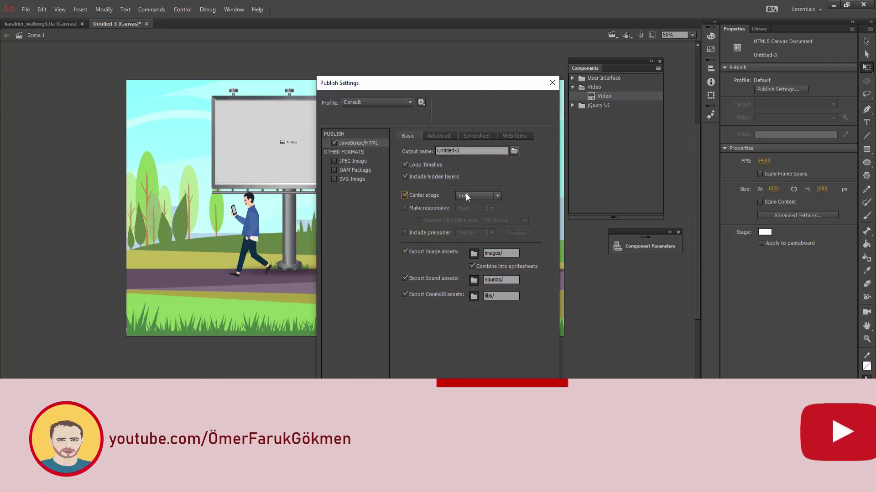
click(419, 206)
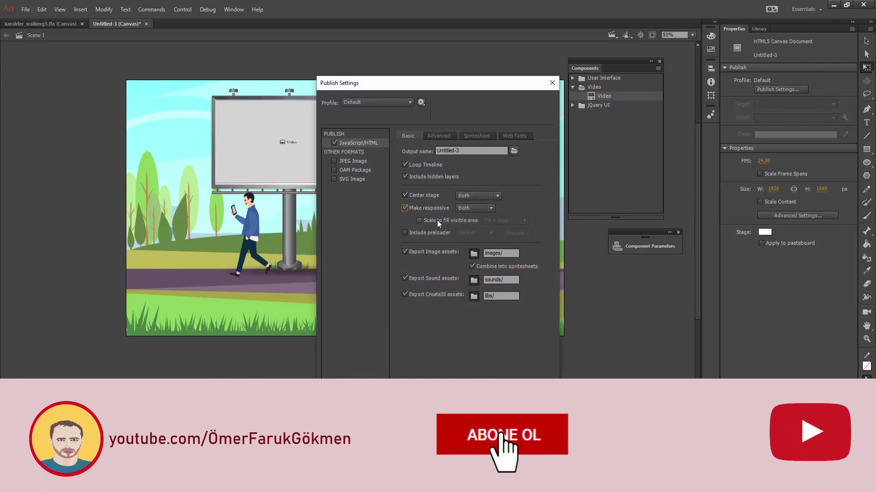
click(449, 221)
click(506, 221)
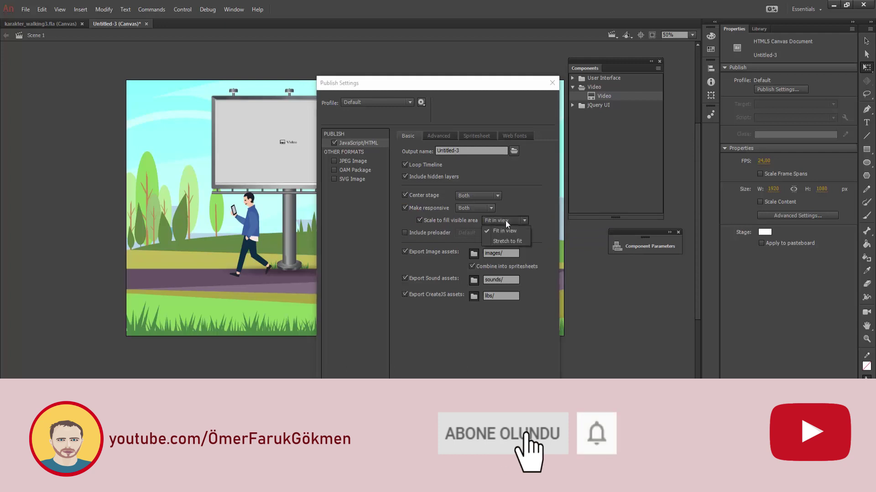
click(508, 241)
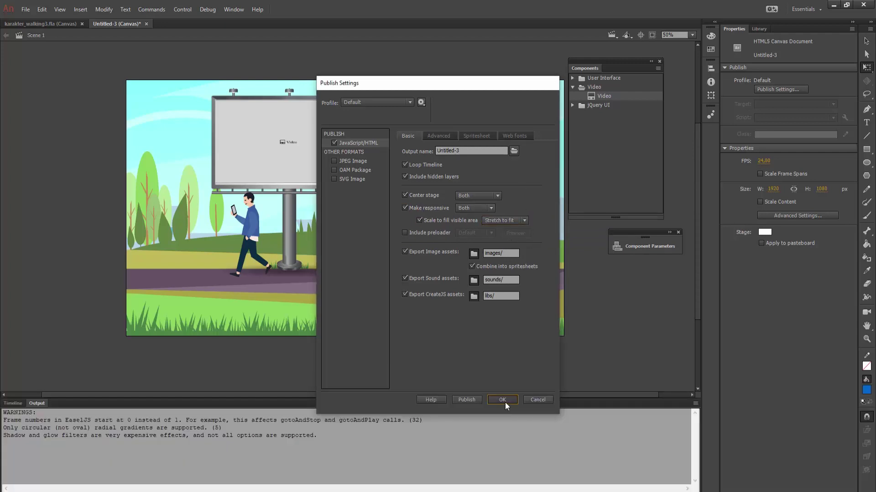
click(505, 403)
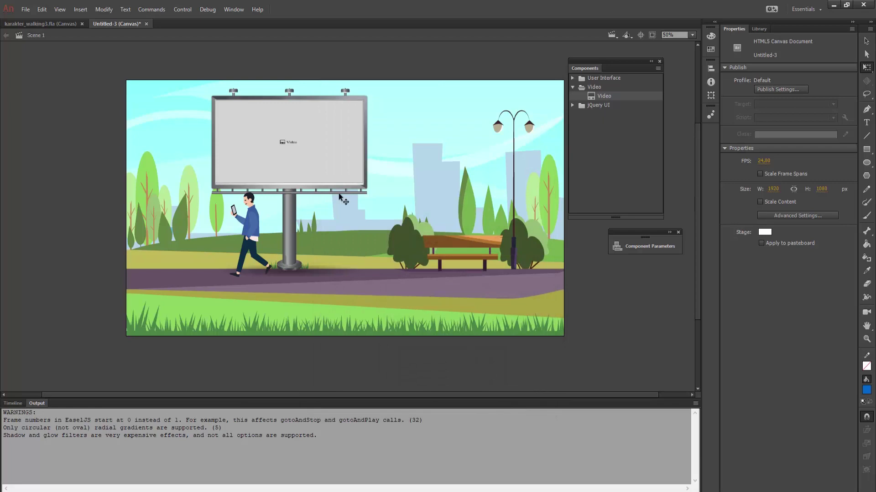
Step: Save as component_video in Desktop > Animate_component, then preview it in the browser
click(27, 12)
click(47, 109)
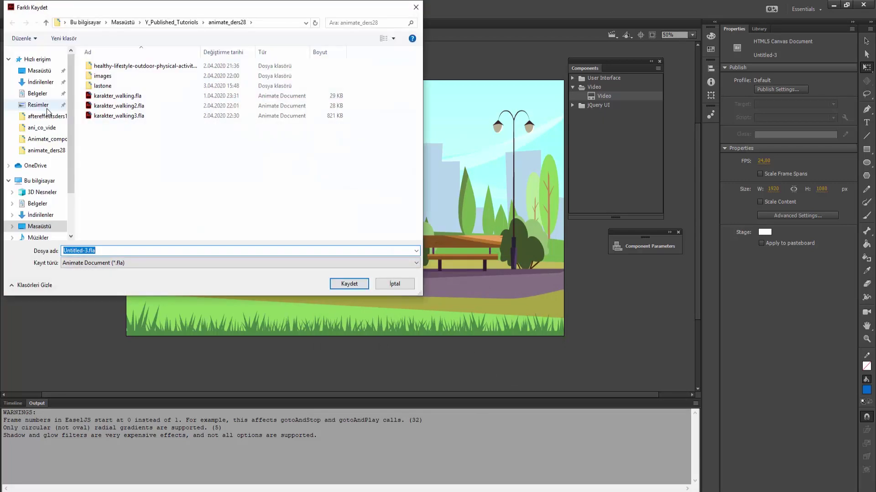
text(component_video)
click(39, 70)
double_click(157, 94)
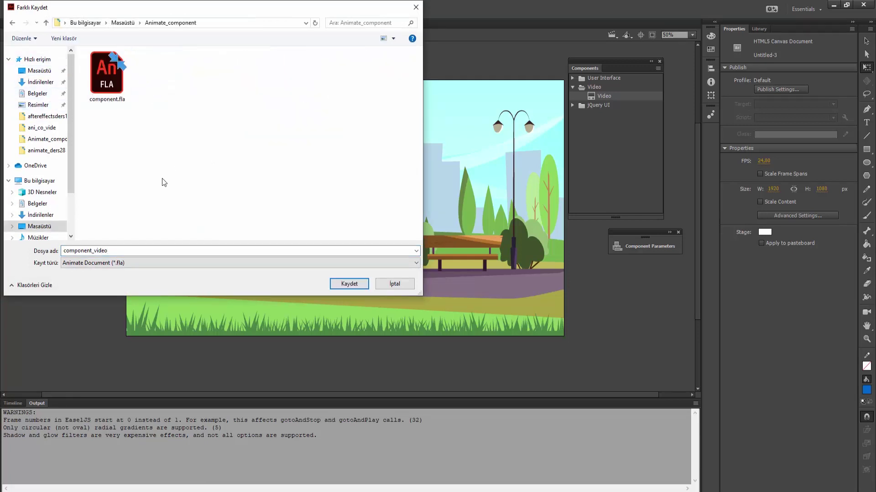
click(346, 284)
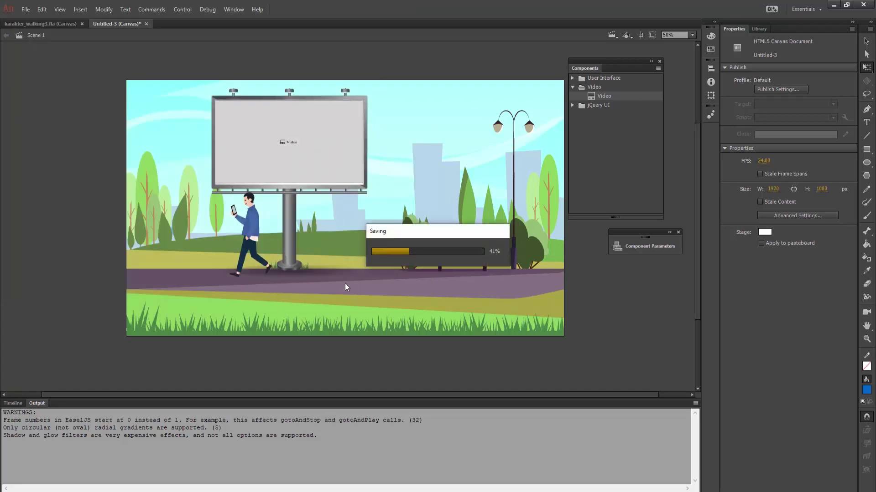
key(ctrl+Return)
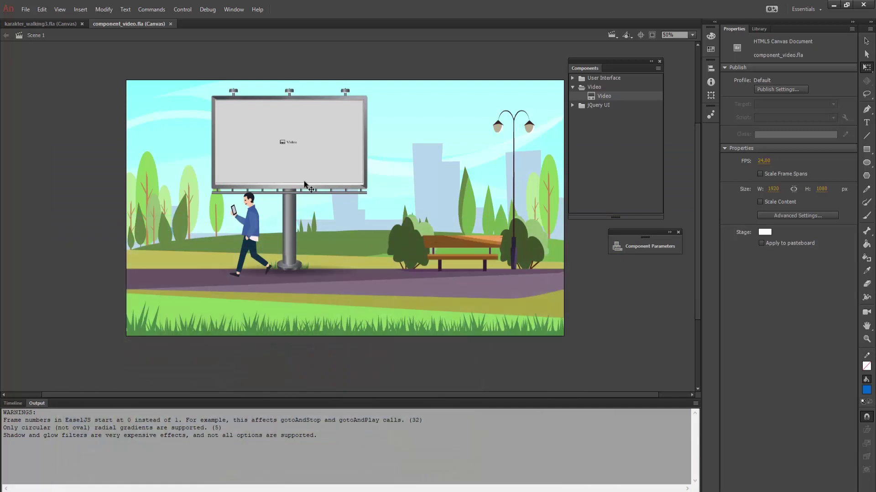
Step: Narrow the billboard group on both sides with Free Transform, zooming in and back out
click(313, 132)
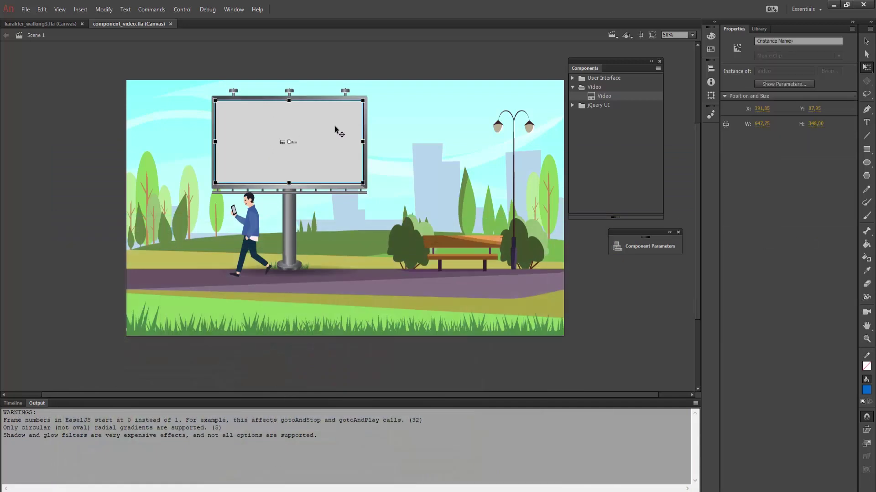
click(366, 135)
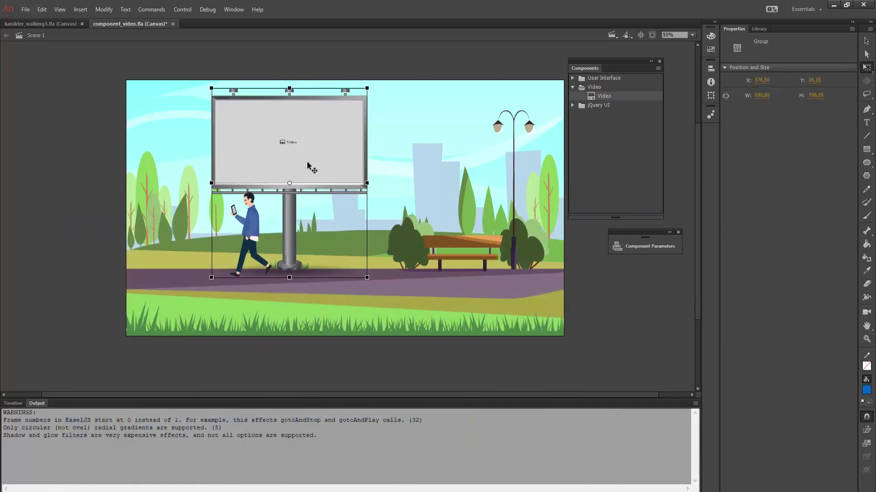
key(z)
click(319, 168)
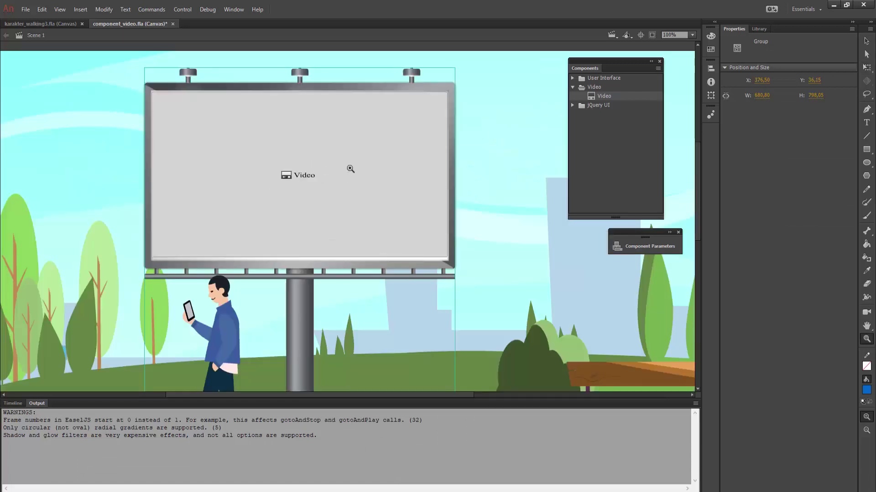
drag(349, 167, 373, 177)
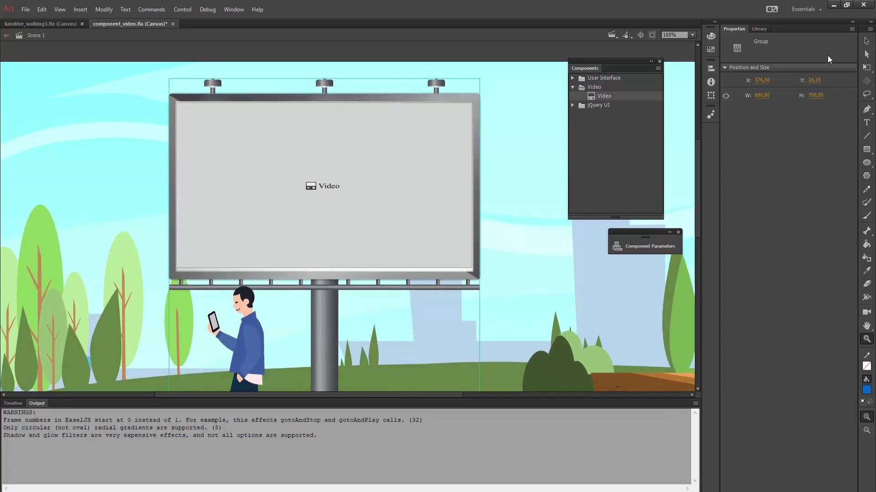
click(867, 40)
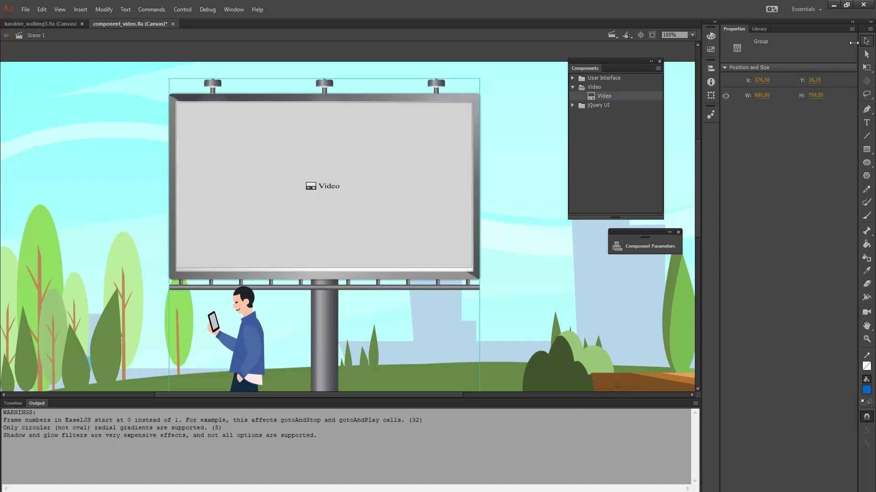
click(479, 182)
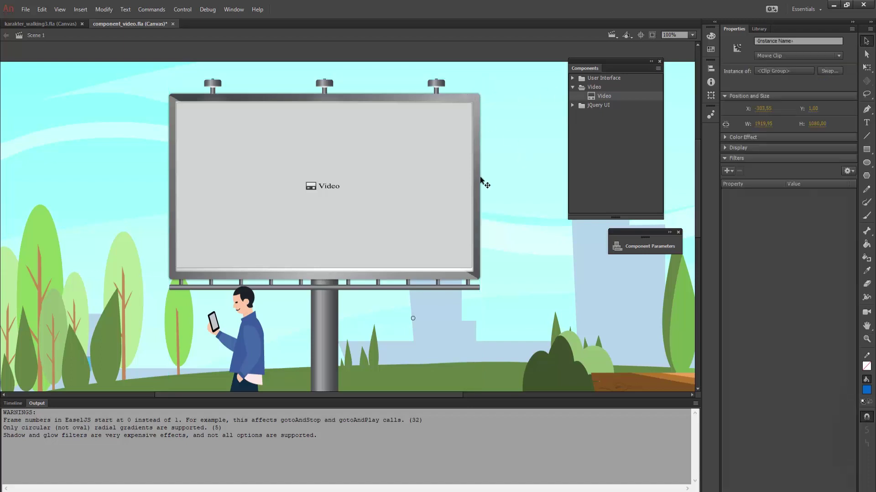
click(475, 191)
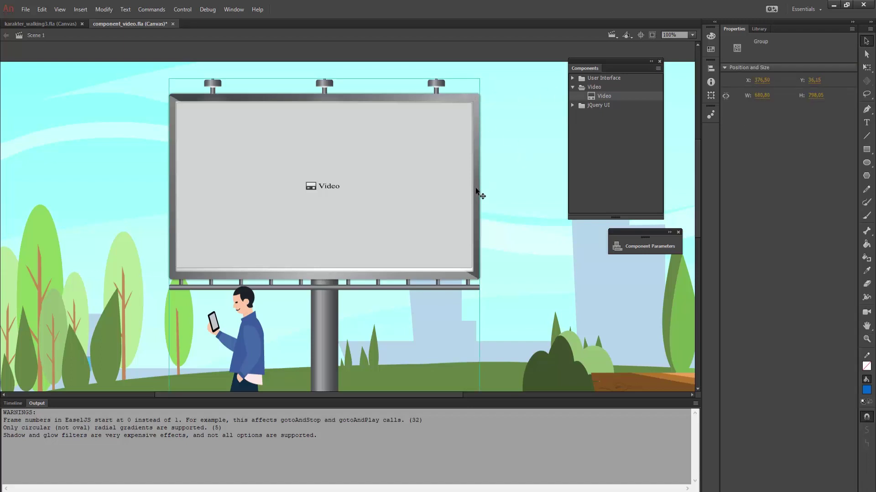
key(q)
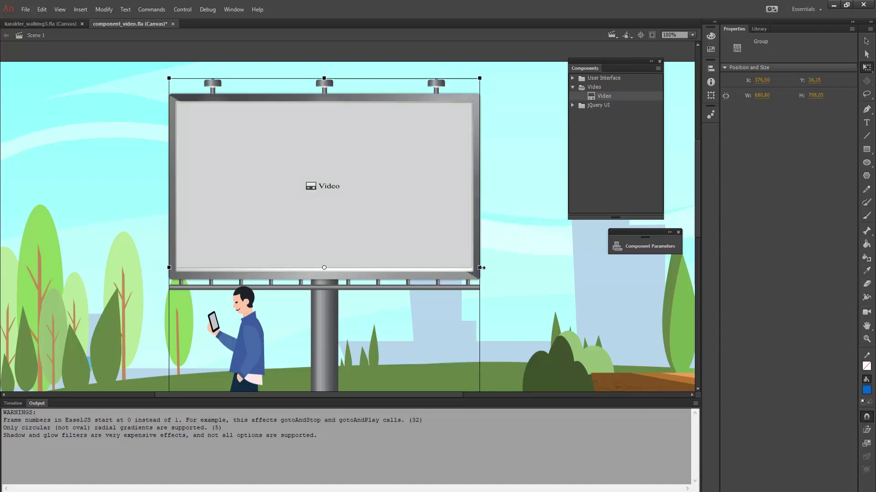
drag(481, 267, 477, 269)
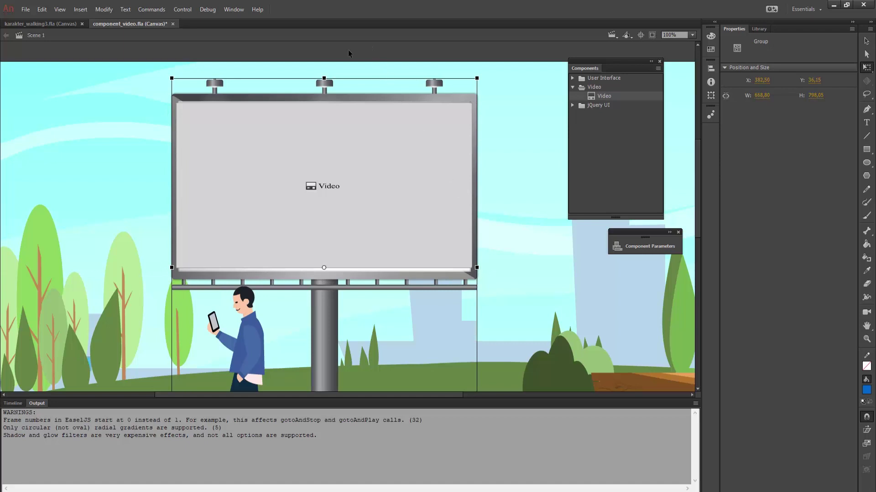
key(z)
alt+click(327, 148)
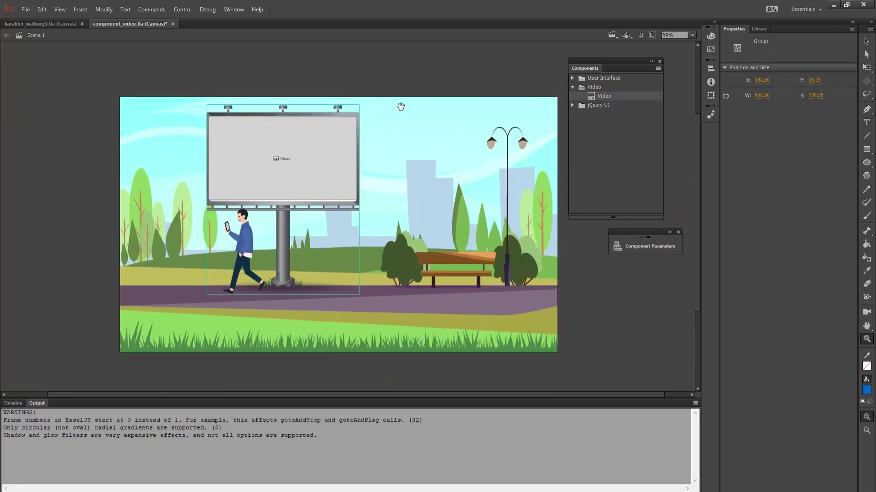
Step: Test the scene in Chrome to watch the billboard video, then return to component_video in Animate
key(q)
click(292, 160)
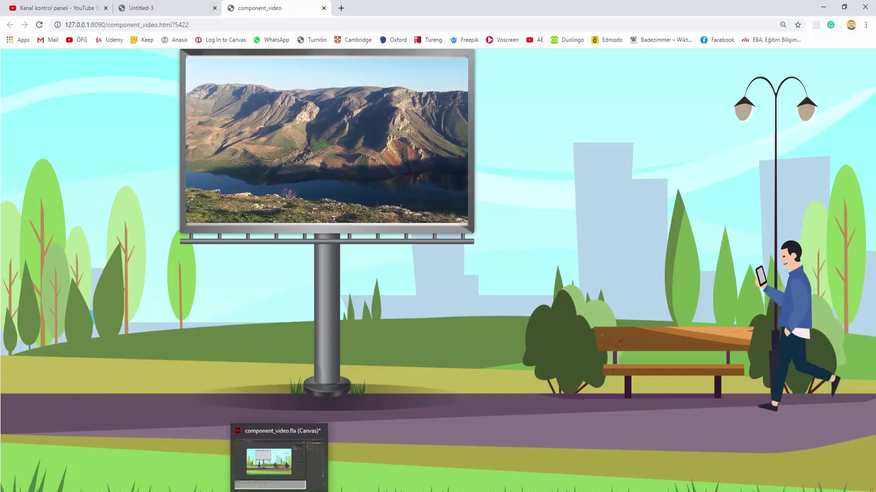
click(281, 488)
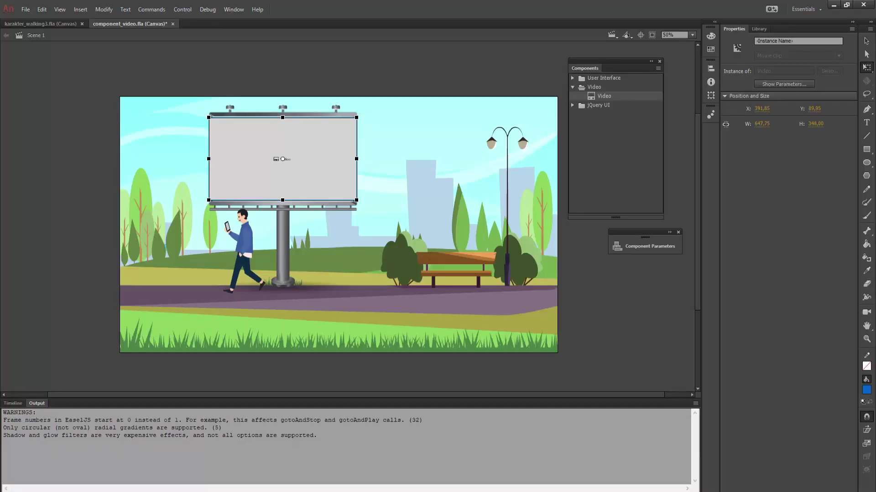